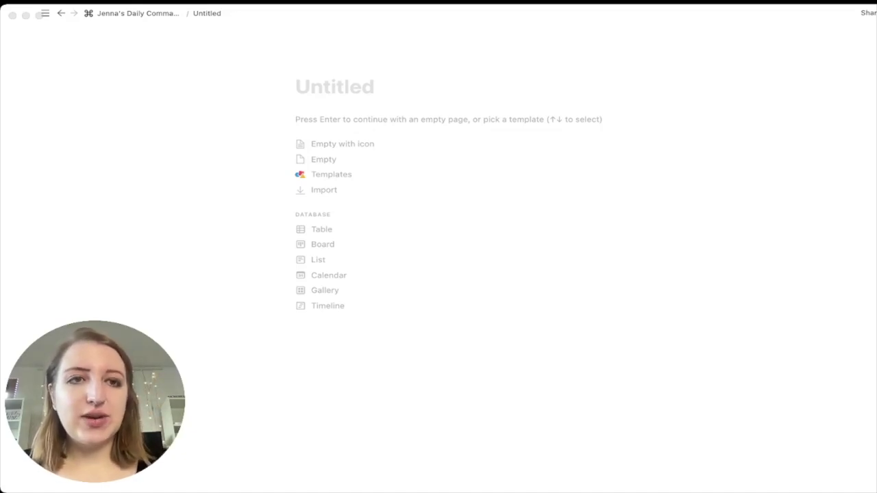
Step: Start the new page as an empty page and insert a generic Embed block from the slash menu
key("super+Tab")
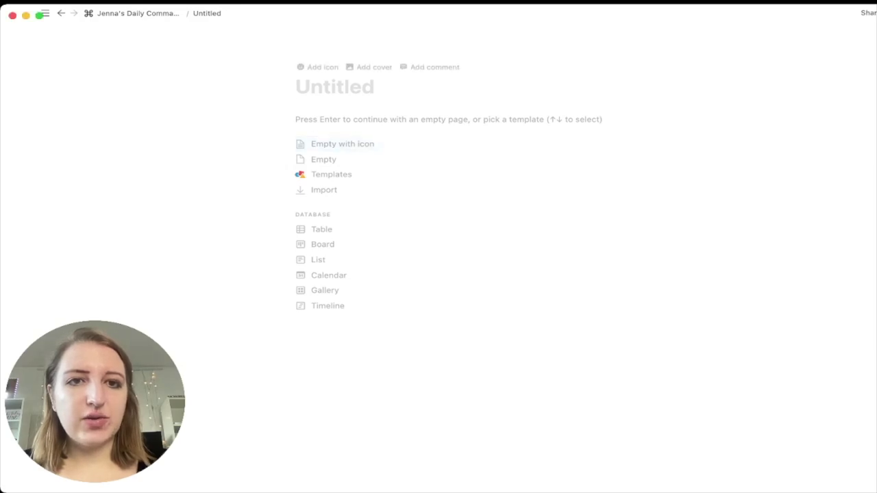
key("Return")
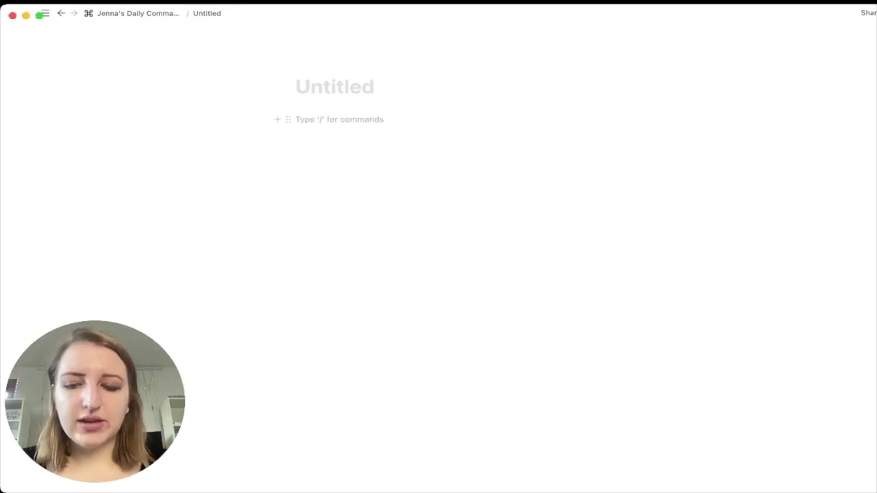
type("/")
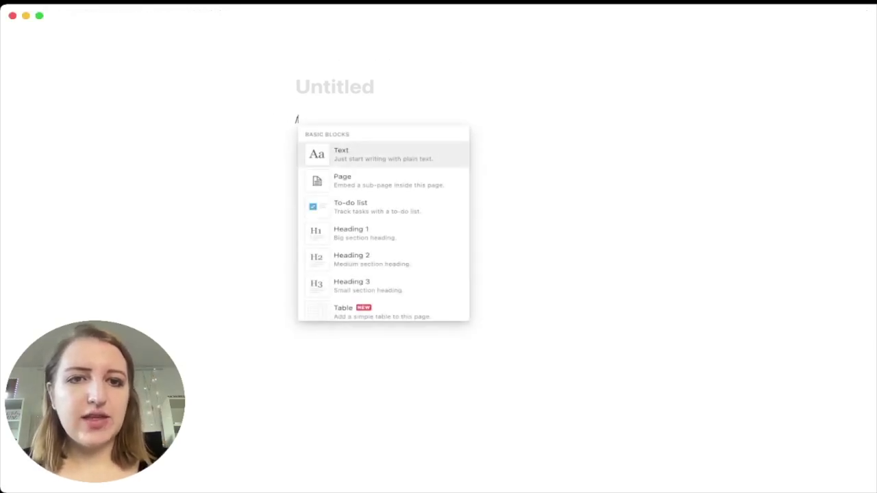
key("Down")
key("Down")
key("Down")
key("Down")
key("Down")
key("Down")
key("Down")
key("Down")
key("Down")
key("Down")
key("Down")
key("Down")
key("Down")
key("Down")
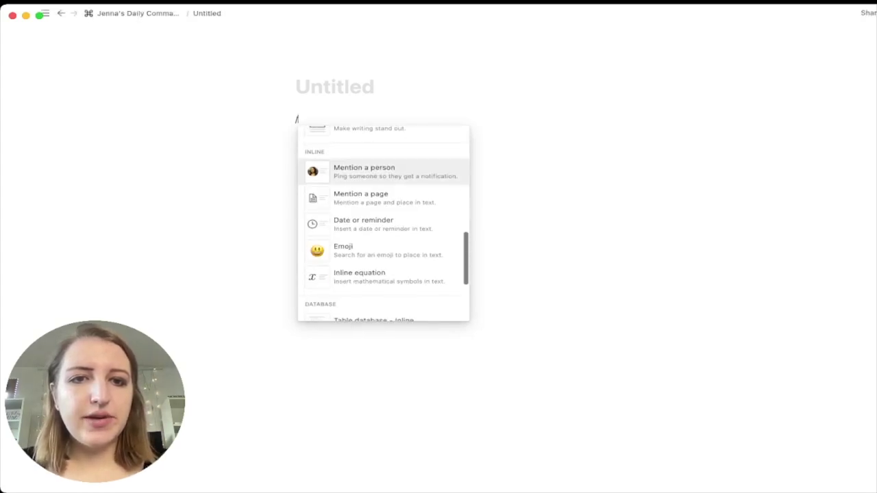
key("Down")
key("Down")
key("Down")
key("Down")
key("Down")
key("Down")
key("Down")
key("Down")
key("Down")
key("Down")
key("Down")
key("Down")
key("Down")
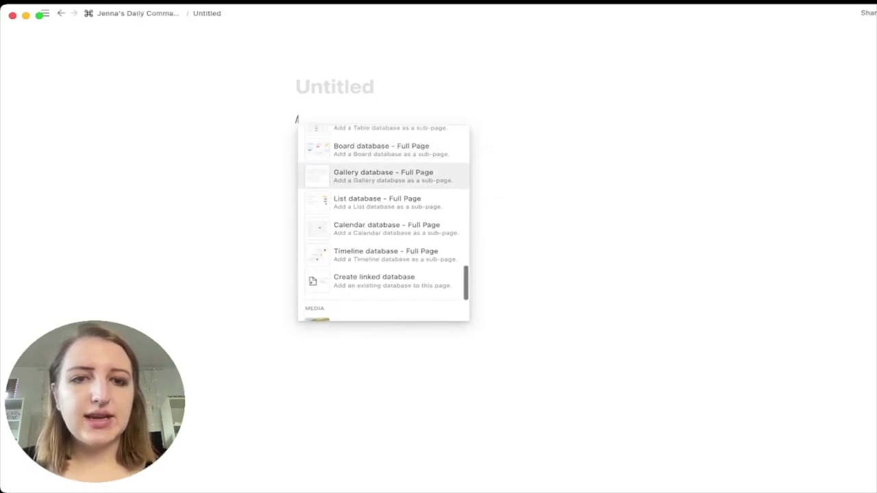
key("Down")
key("Down")
key("Down")
key("Down")
key("Down")
key("Down")
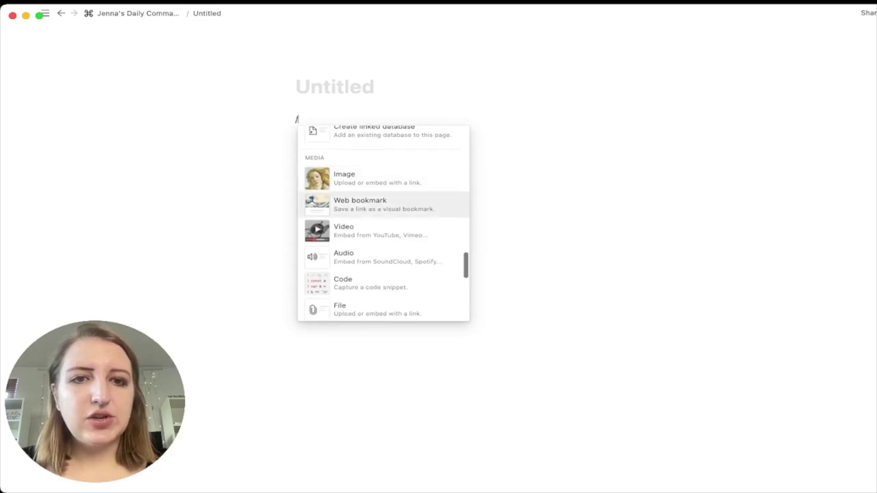
key("Up")
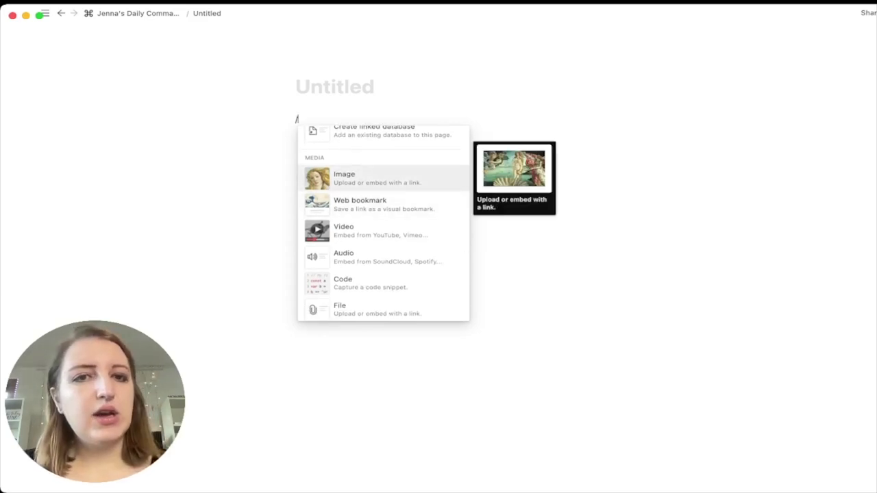
key("Down")
key("Down")
key("Down")
key("Up")
scroll(384, 223, "down", 1)
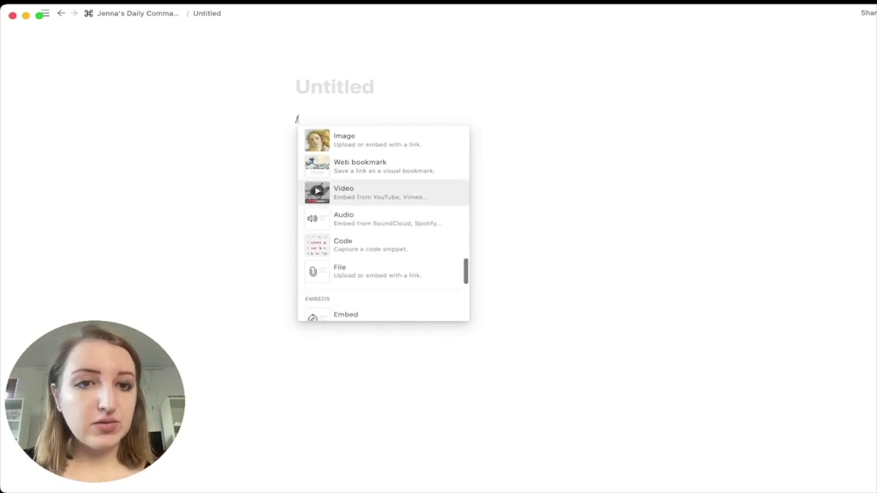
key("Down")
key("Down")
scroll(384, 222, "down", 1)
key("Down")
key("Down")
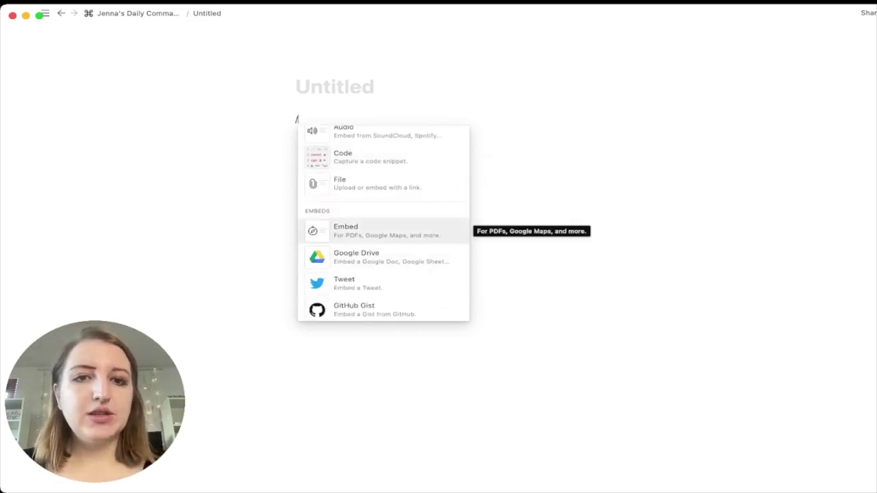
key("Return")
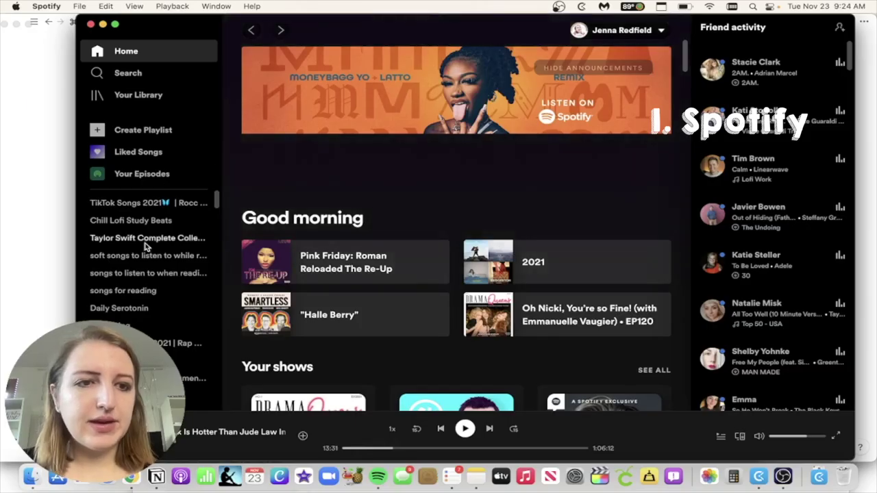
Step: Open the 2021 playlist and copy its embed code from Share > Embed playlist
scroll(143, 247, "down", 2)
left_click(534, 262)
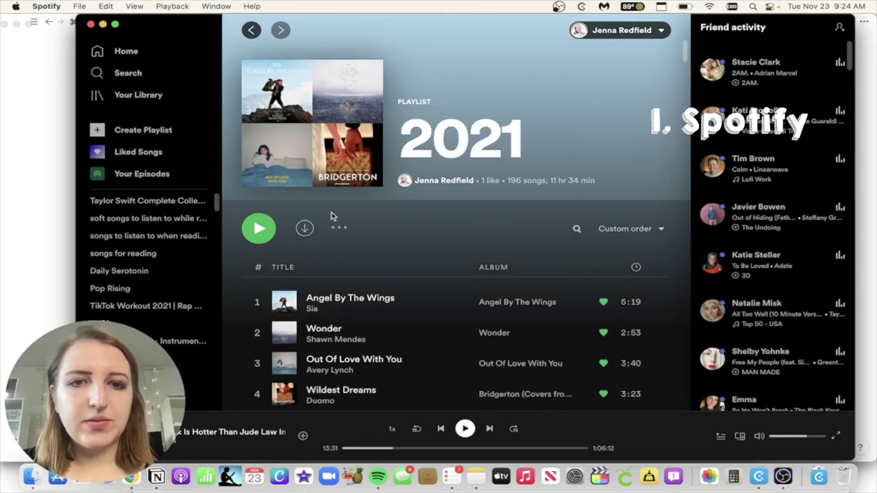
scroll(382, 238, "down", 1)
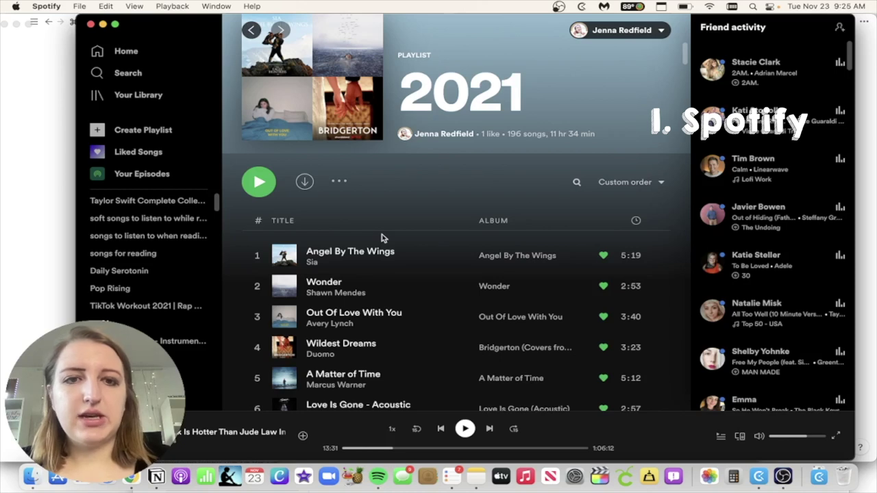
left_click(340, 181)
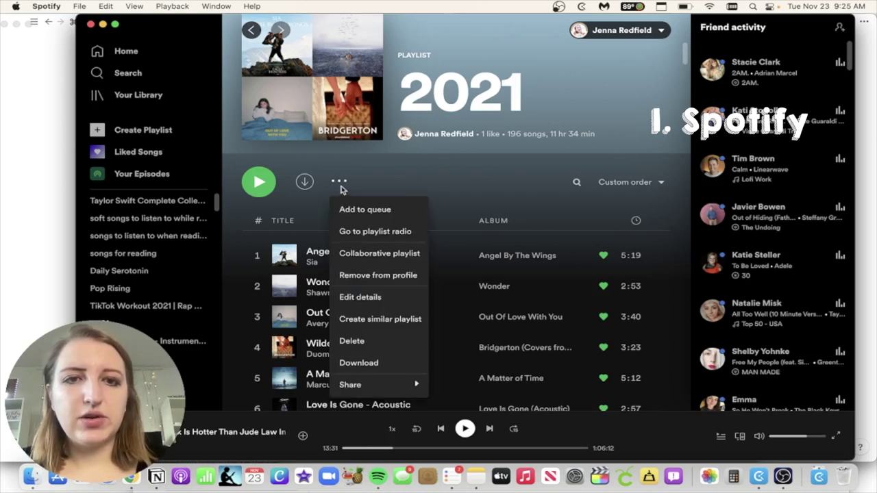
mouse_move(384, 386)
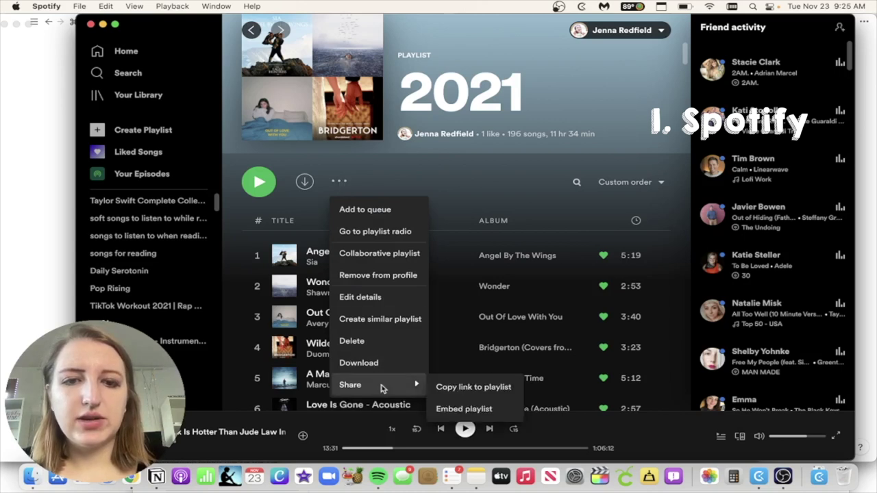
left_click(452, 410)
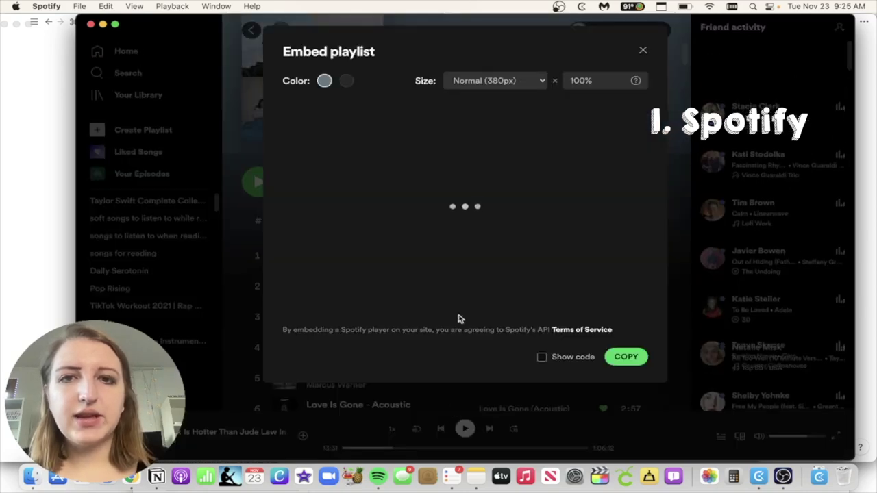
scroll(464, 194, "down", 3)
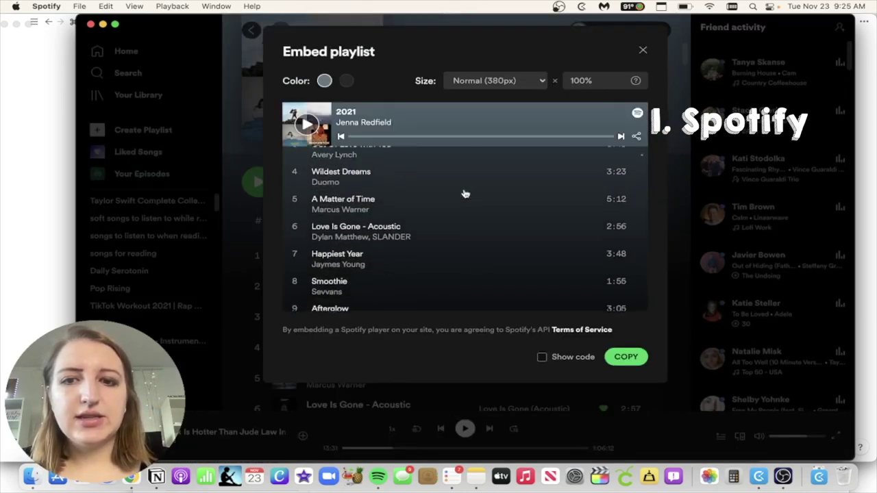
scroll(463, 194, "down", 5)
scroll(464, 192, "up", 10)
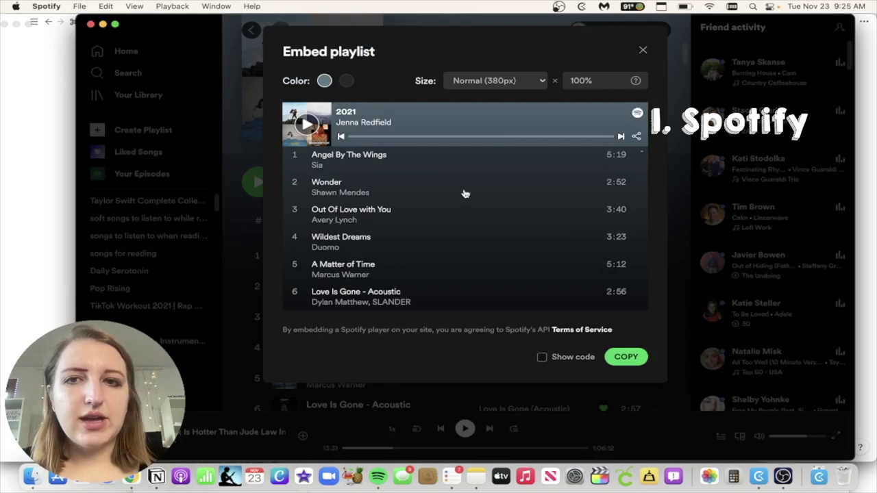
left_click(641, 358)
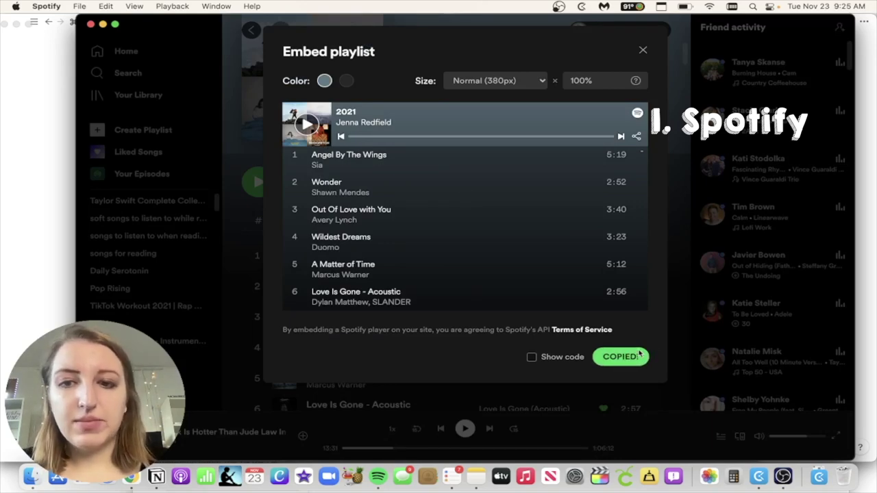
Step: Close the embed dialog and copy the 2021 playlist's share link
left_click(643, 52)
left_click(340, 182)
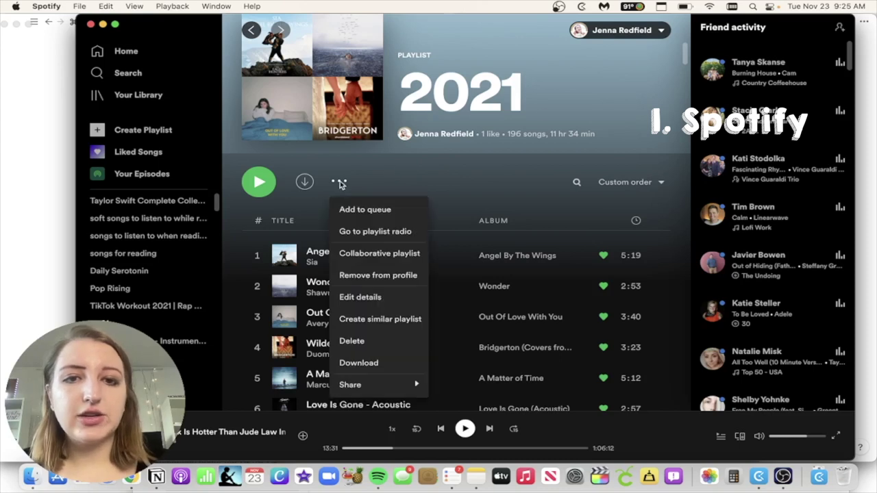
left_click(445, 387)
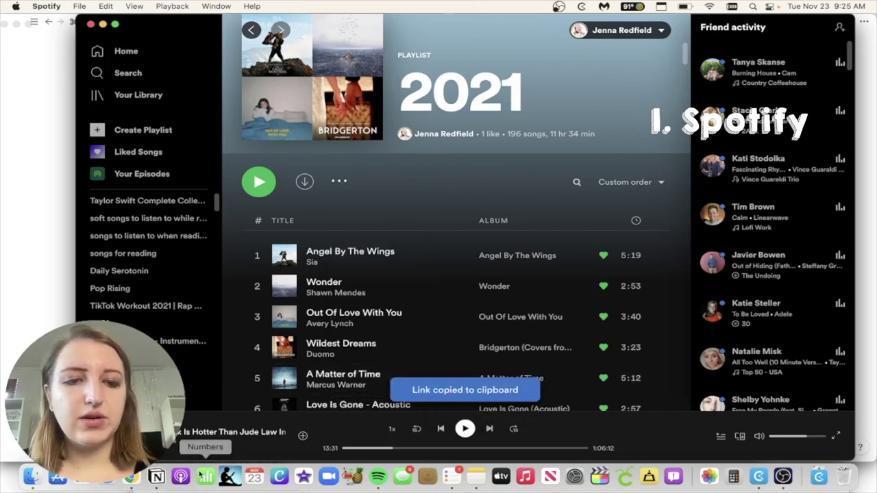
Step: Embed the copied 2021 playlist link in Notion and enlarge the player to show about nine tracks
left_click(156, 476)
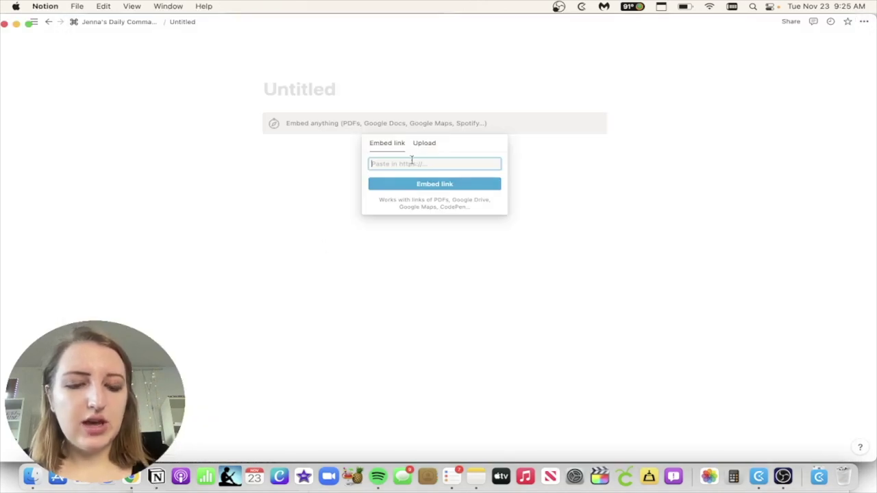
key("super+v")
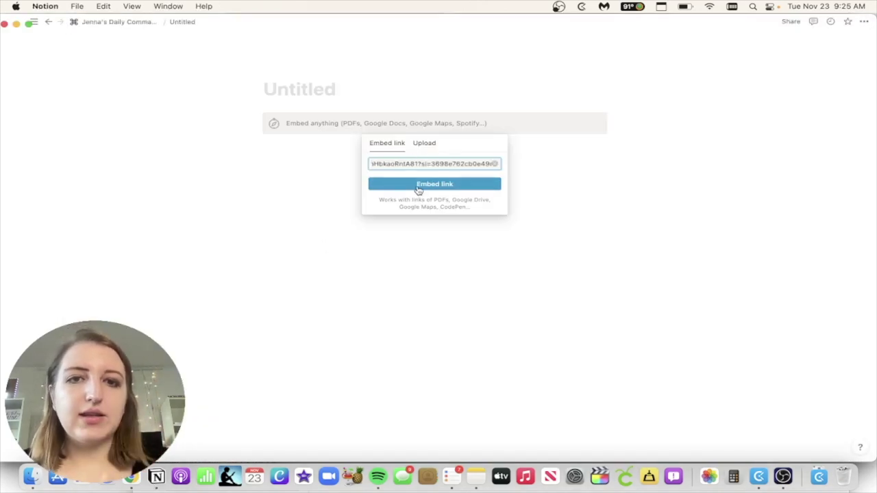
left_click(417, 185)
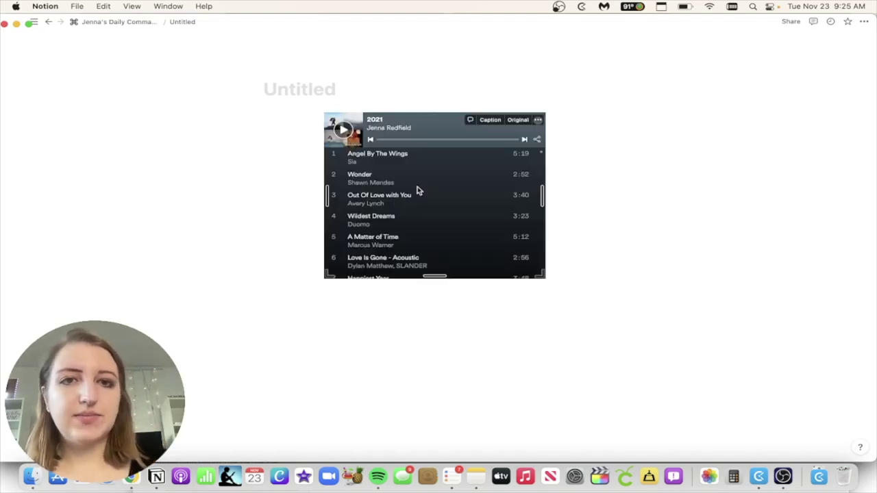
left_click_drag(434, 277, 436, 326)
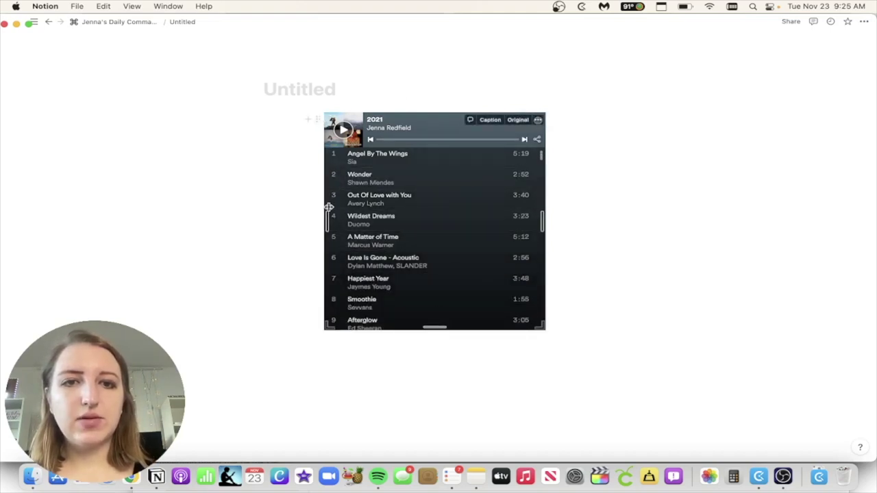
mouse_move(327, 209)
left_mouse_down()
mouse_move(283, 218)
mouse_move(316, 217)
left_mouse_up()
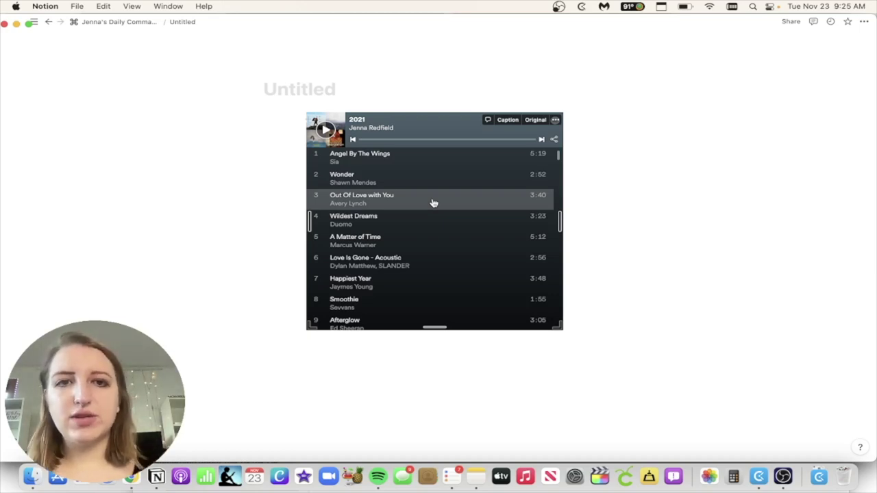
Step: Copy the 2021 playlist's iframe embed code with the dark player colour, then click below the Notion player
left_click(378, 477)
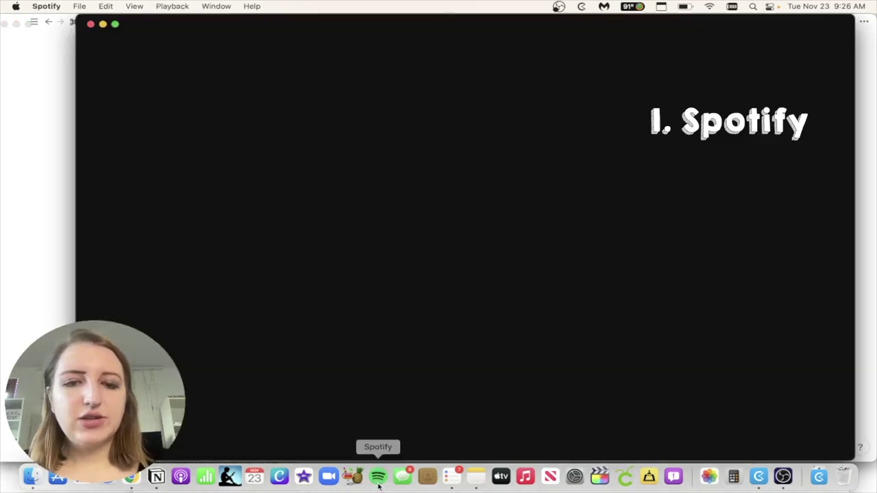
left_click(335, 181)
mouse_move(388, 388)
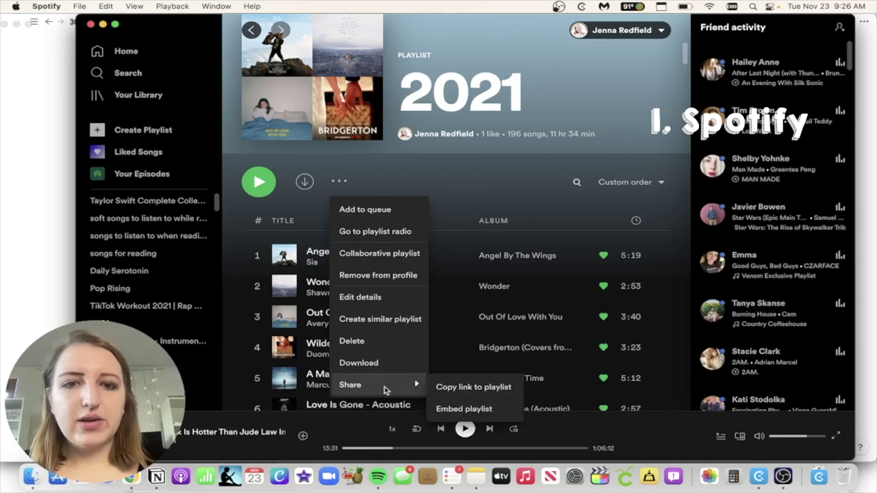
left_click(460, 409)
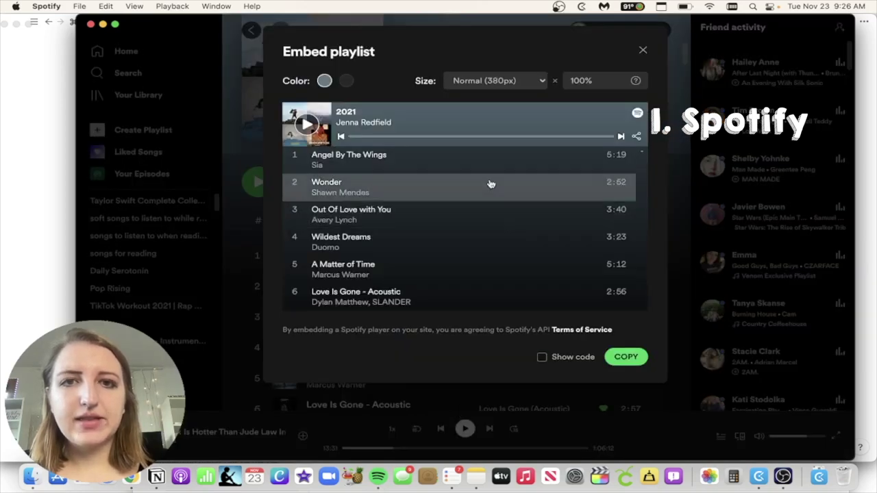
left_click(346, 80)
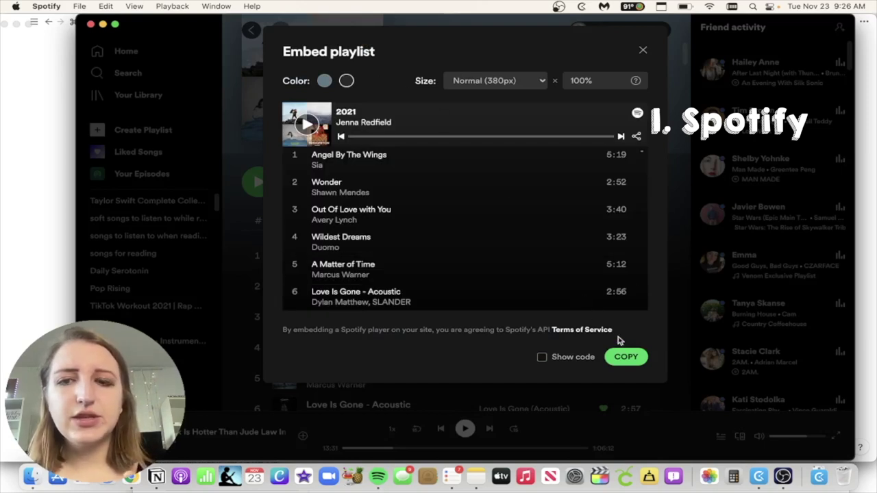
left_click(567, 357)
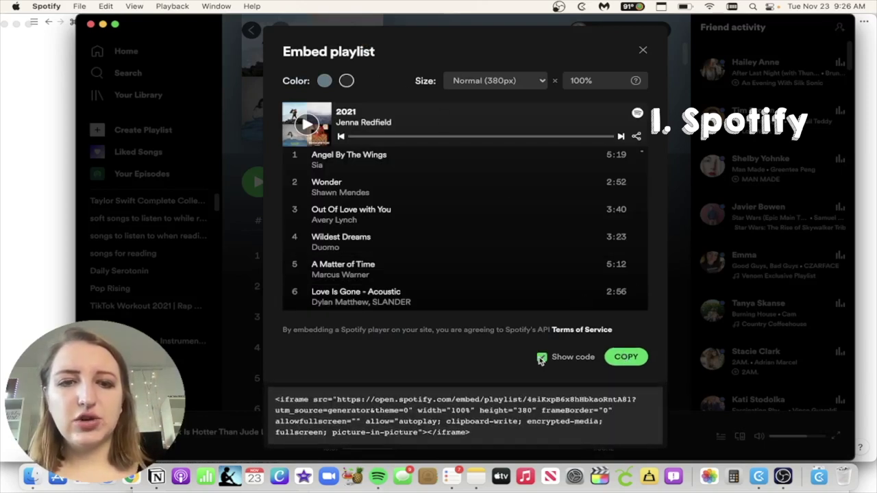
left_click(612, 359)
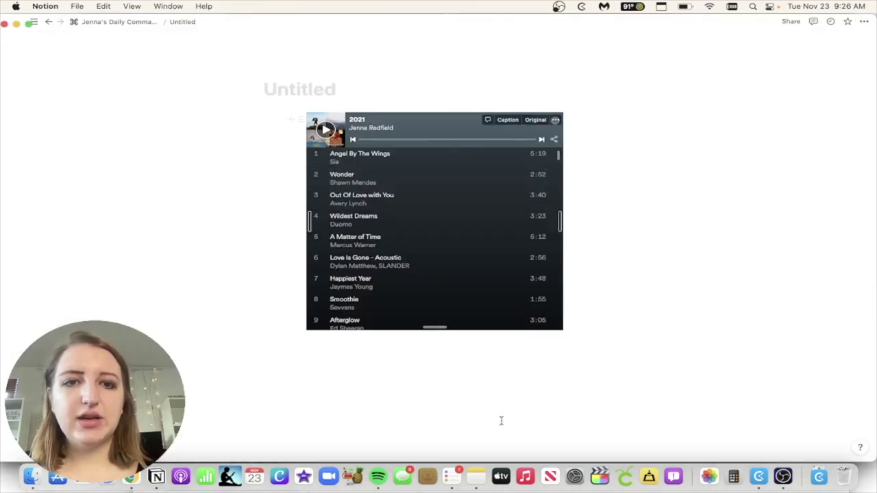
left_click(500, 420)
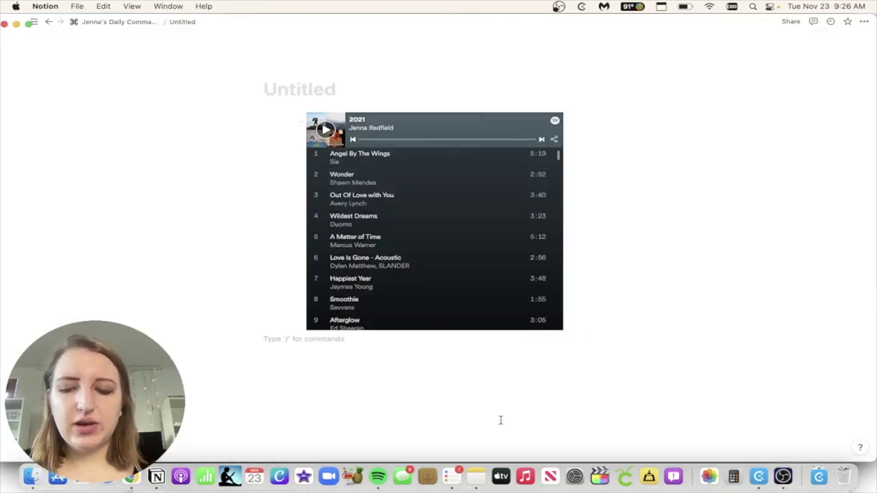
Step: Paste the Spotify iframe code below the first player, then delete it again
type("/")
key("BackSpace")
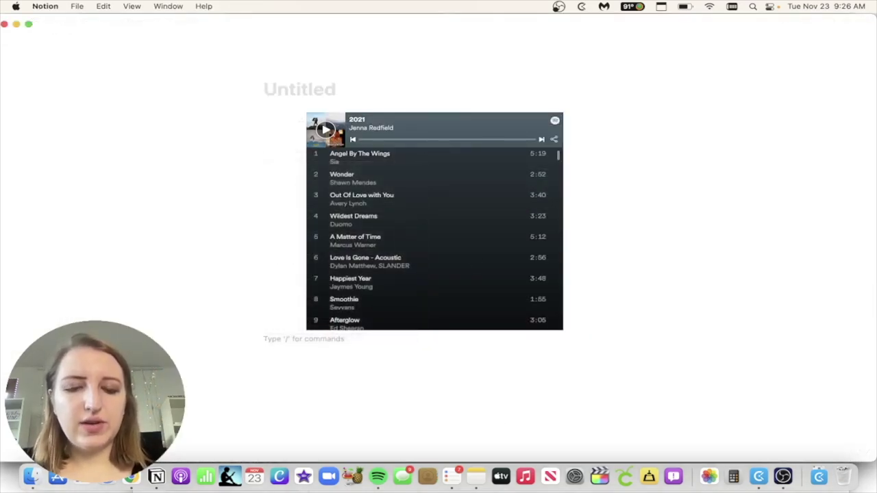
key("super+v")
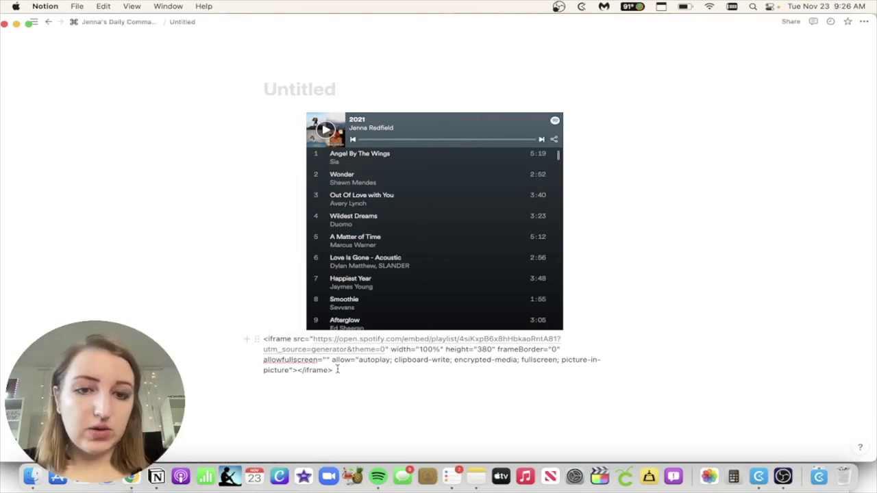
left_click_drag(337, 368, 253, 342)
key("BackSpace")
Step: Add an Embed block via /embed and embed the 2021 playlist link a second time
type("/embed")
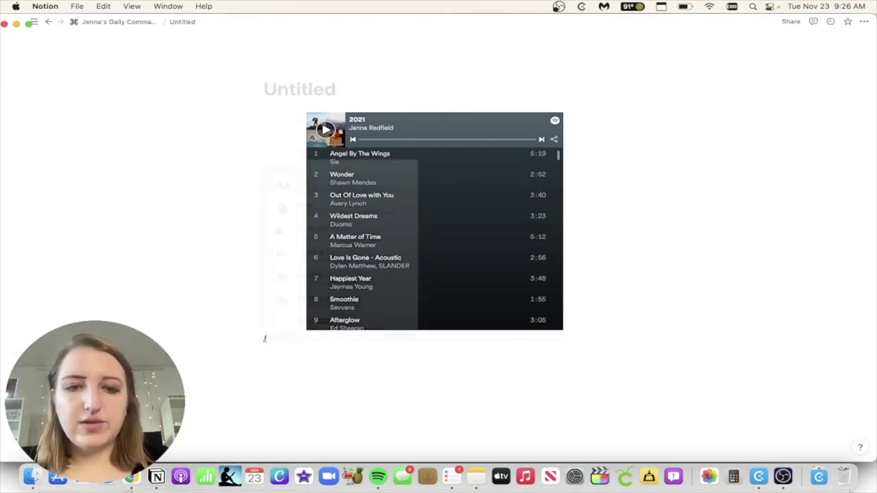
left_click(343, 178)
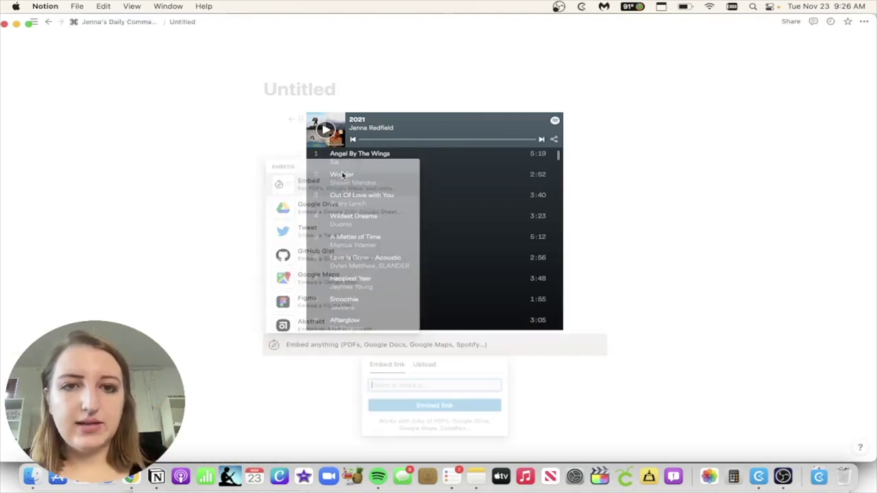
key("super+v")
left_click(431, 406)
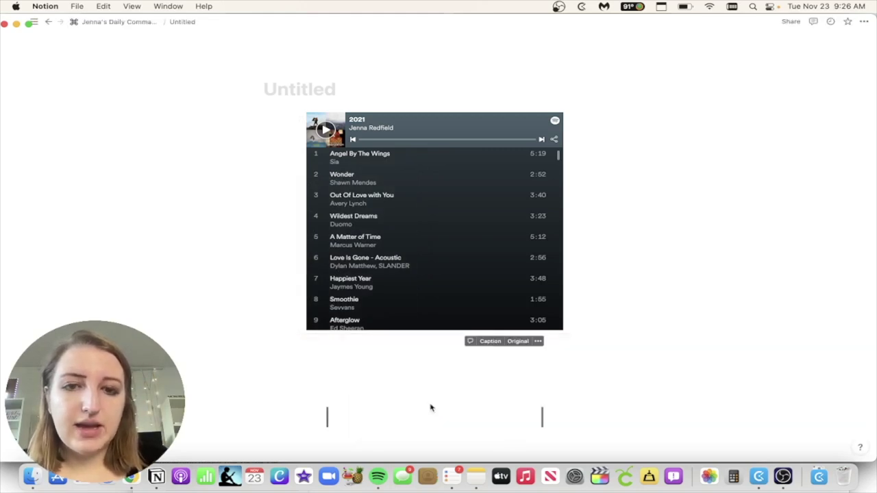
scroll(259, 326, "down", 5)
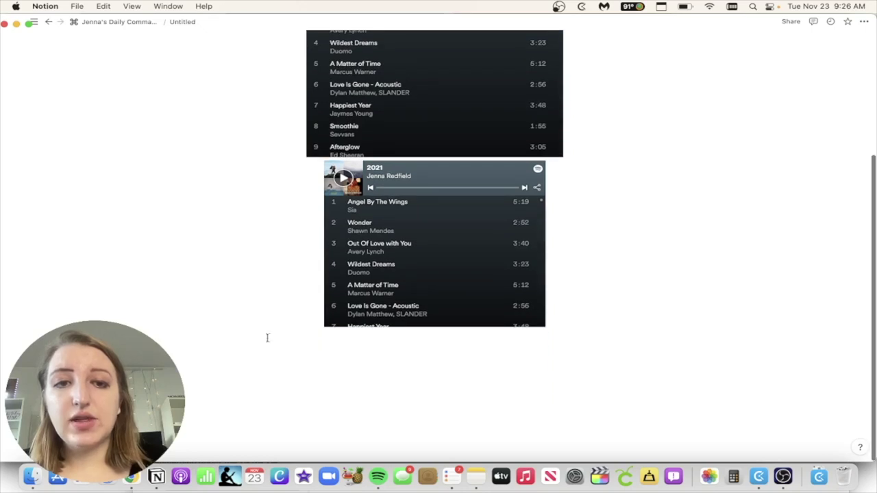
Step: Remove the leftover /emb text to leave an empty line below the second player
left_click(267, 337)
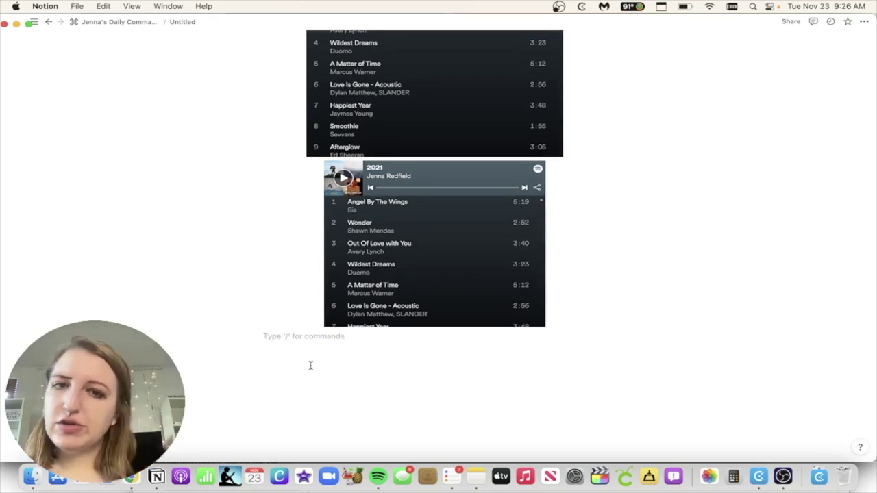
type("/emb")
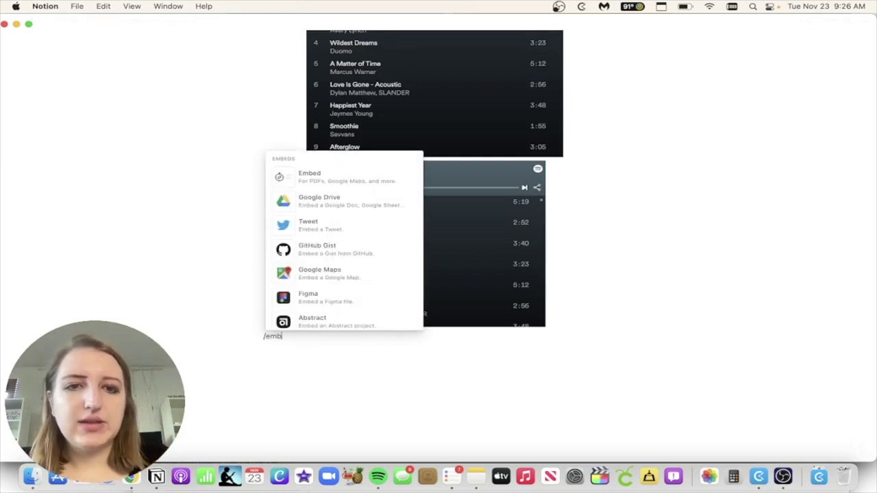
scroll(372, 247, "down", 1)
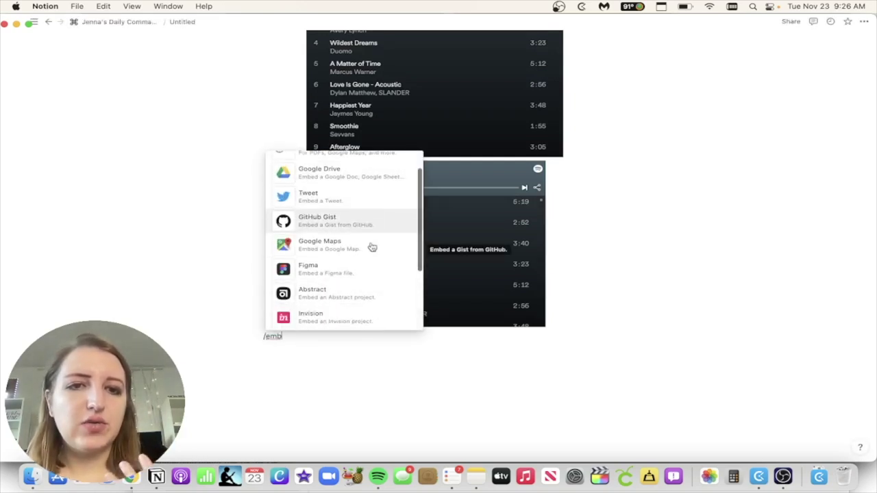
scroll(372, 247, "down", 2)
scroll(373, 247, "up", 4)
left_click(311, 344)
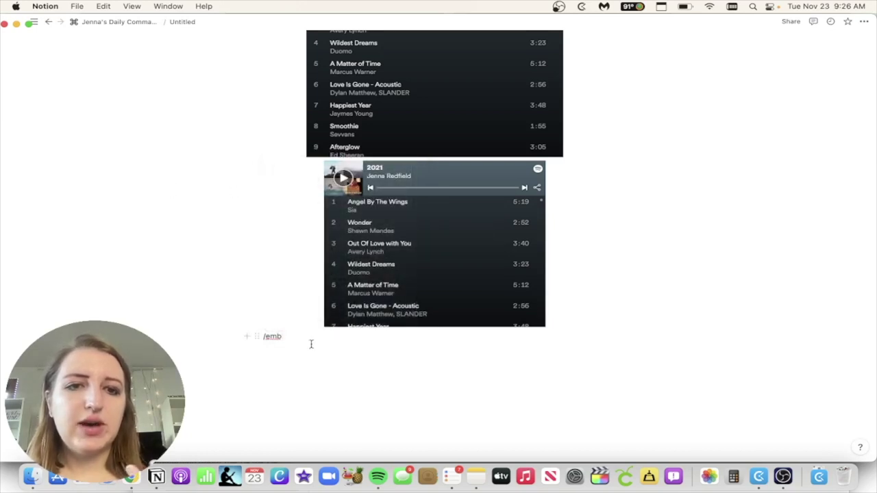
left_click_drag(261, 337, 349, 348)
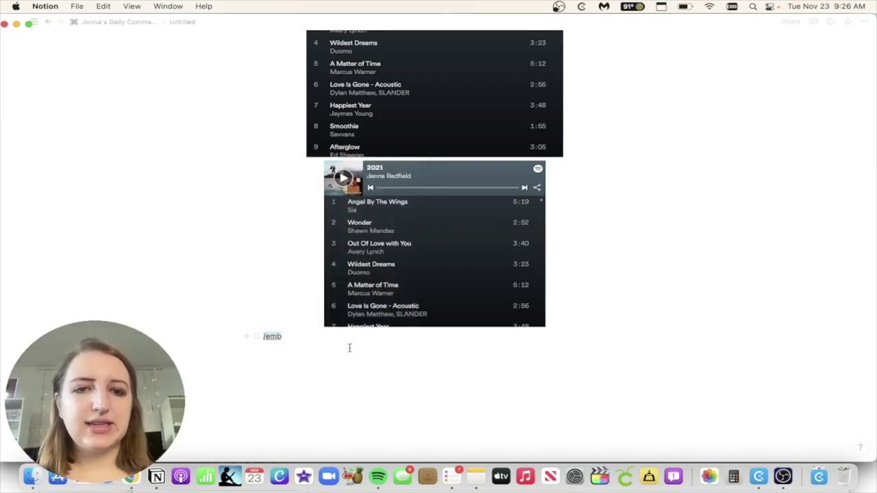
left_click(325, 341)
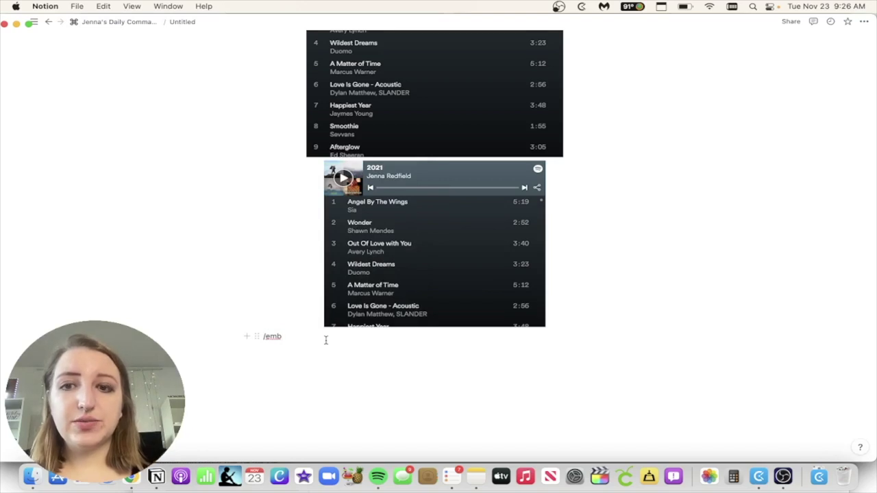
key("BackSpace")
key("BackSpace")
key("BackSpace")
key("BackSpace")
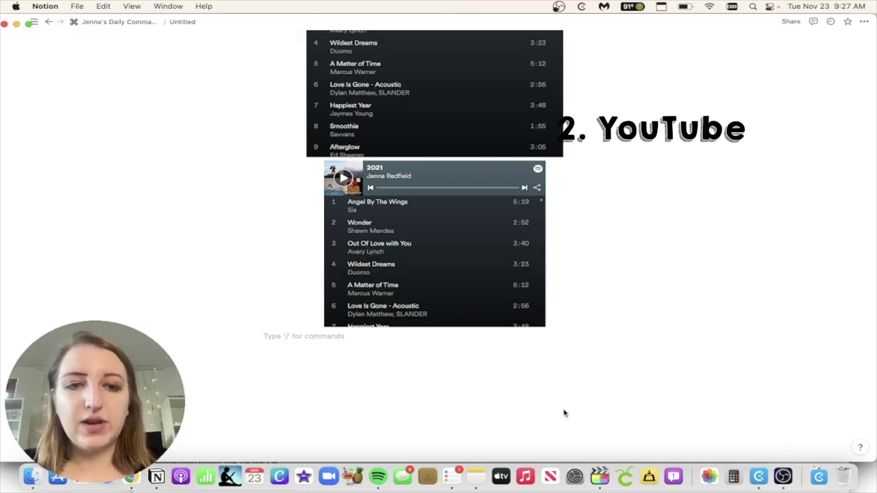
Step: Insert a Video block on the empty line using the /video command
type("/you")
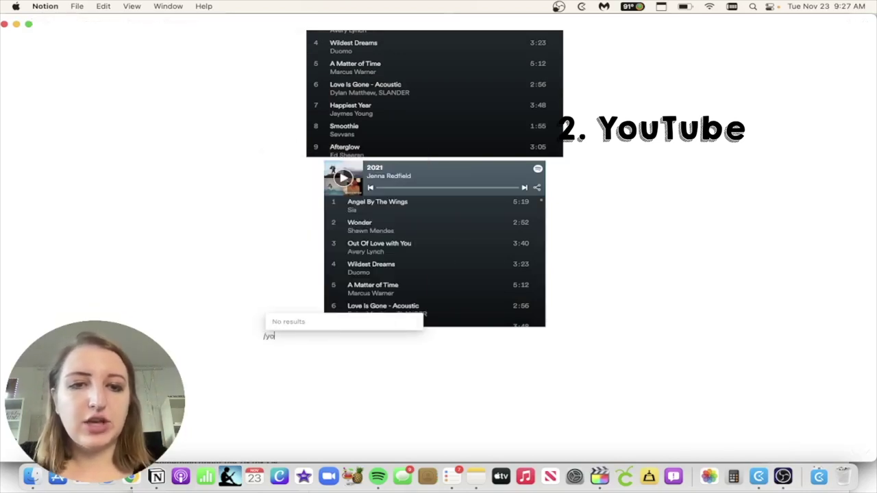
key("BackSpace")
key("BackSpace")
key("BackSpace")
type("video")
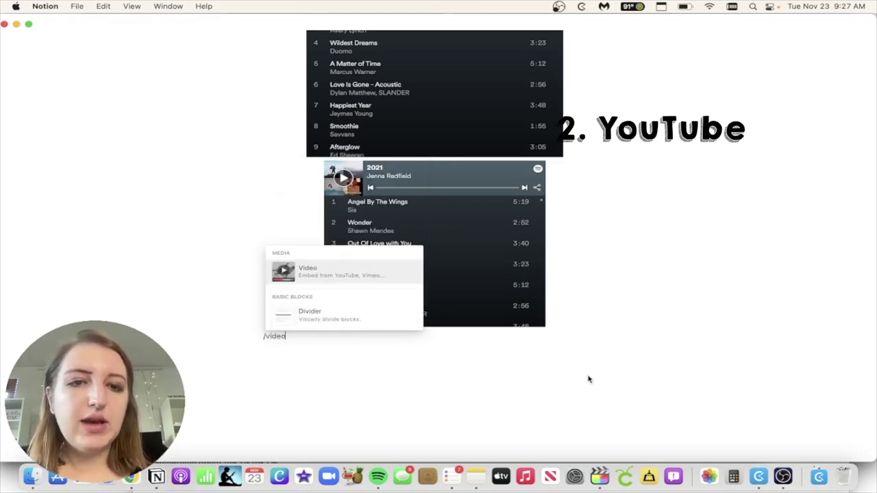
left_click(370, 277)
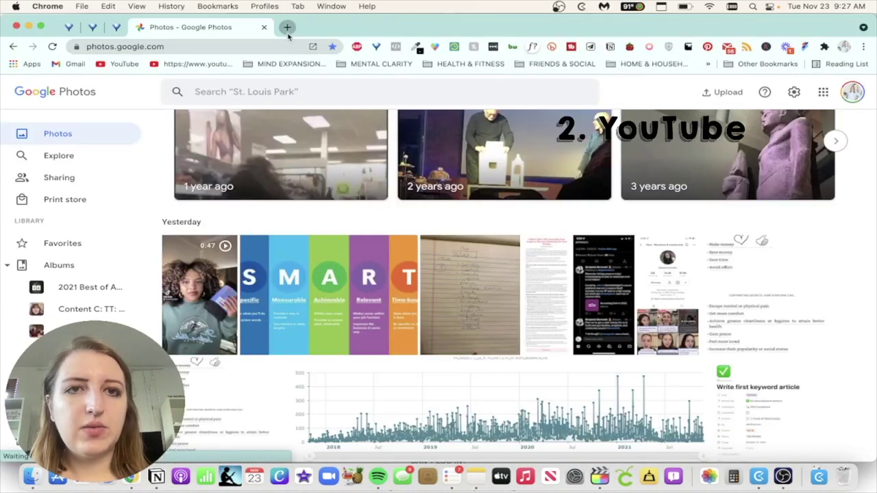
Step: Open YouTube in a new tab, go to the Netflix 'Therapy' video and copy its URL
left_click(285, 27)
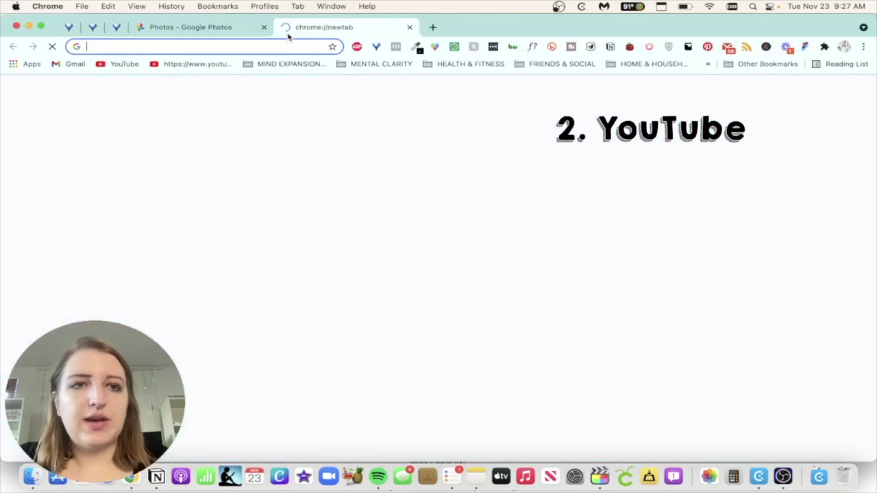
type("you")
key("Return")
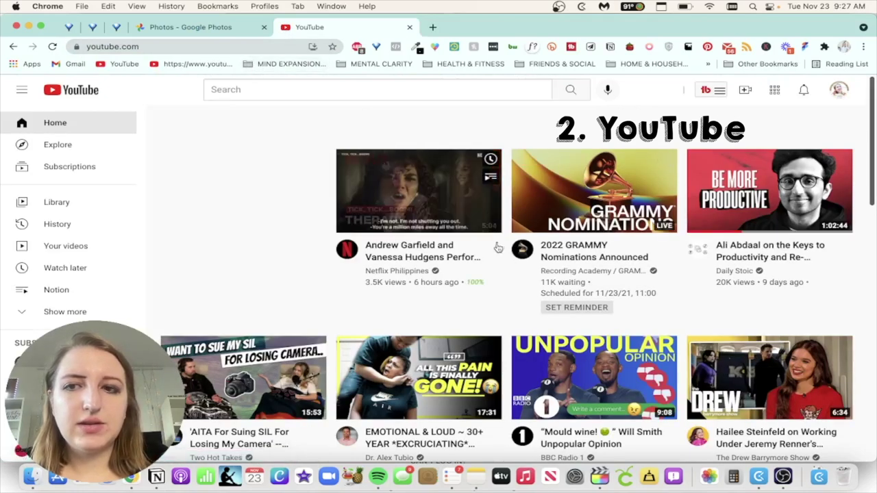
left_click(497, 248)
left_click(498, 248)
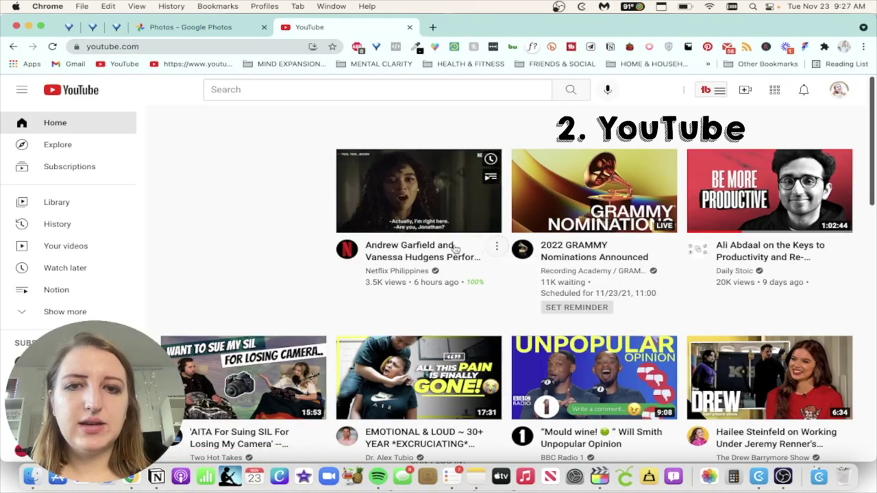
left_click(409, 255)
left_click(75, 46)
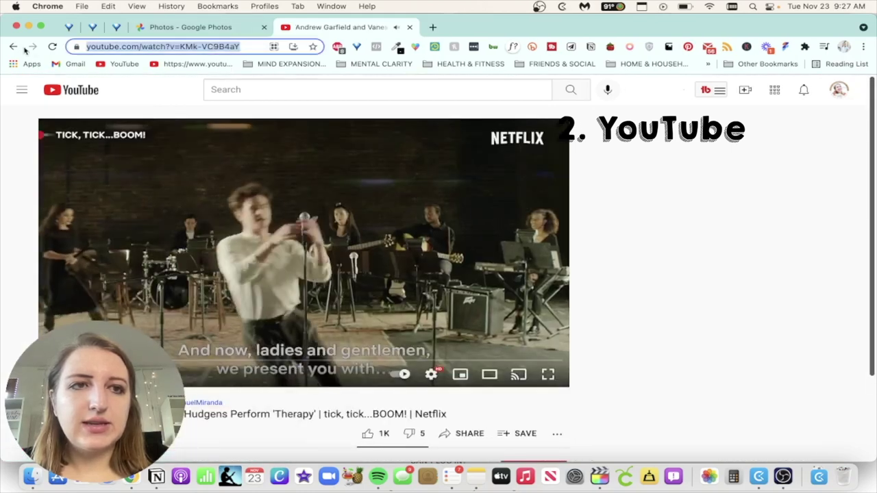
key("super+bracketleft")
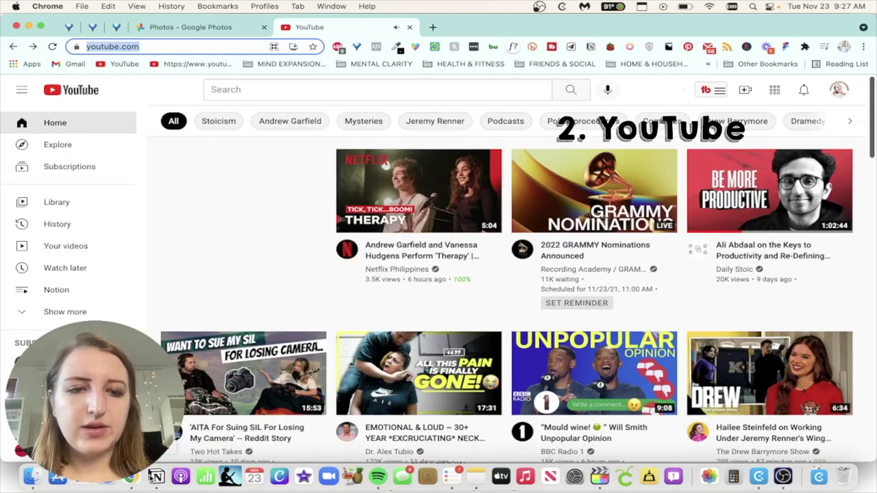
left_click(150, 477)
Step: Paste the 'Therapy' URL into the Video block, embed it, and add an empty line below
key("super+v")
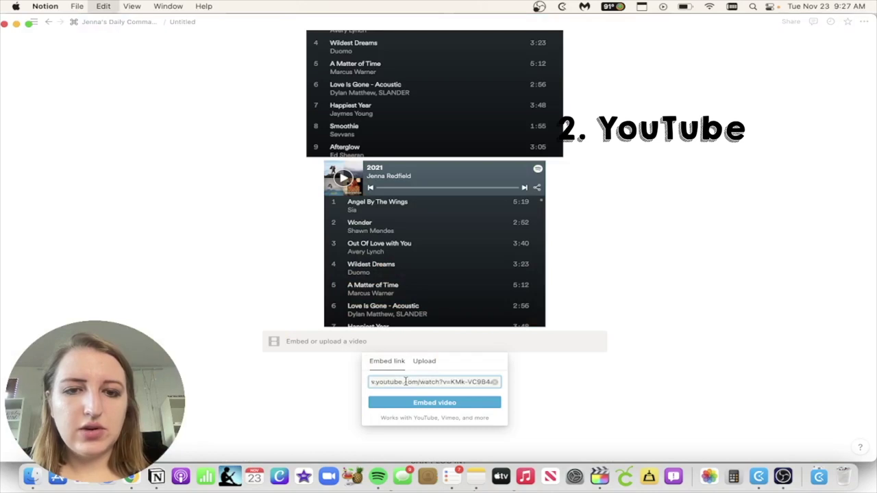
left_click(421, 404)
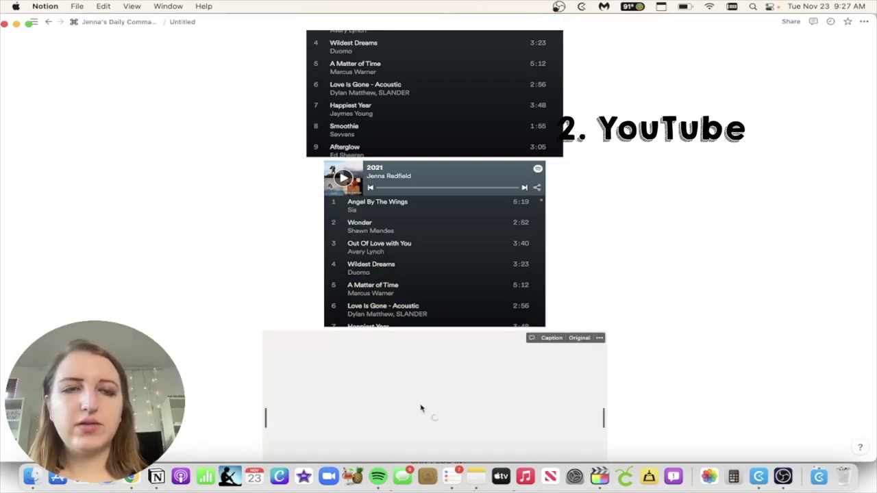
scroll(421, 408, "down", 3)
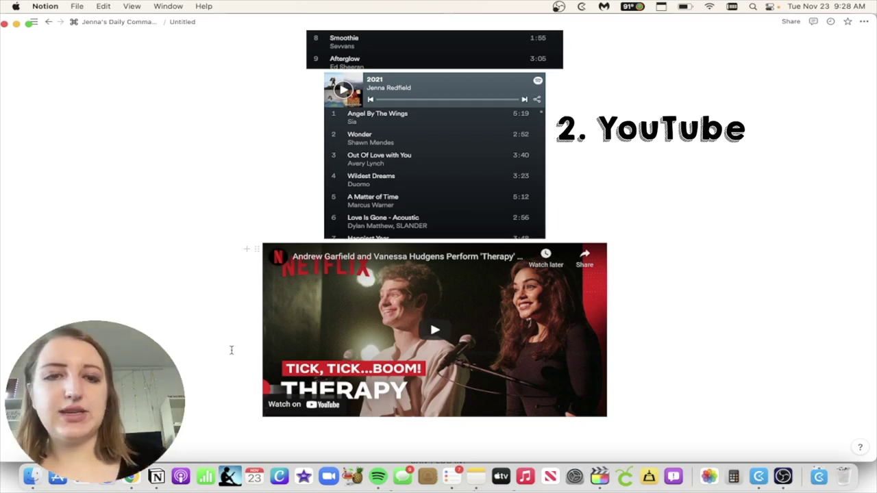
scroll(232, 350, "down", 3)
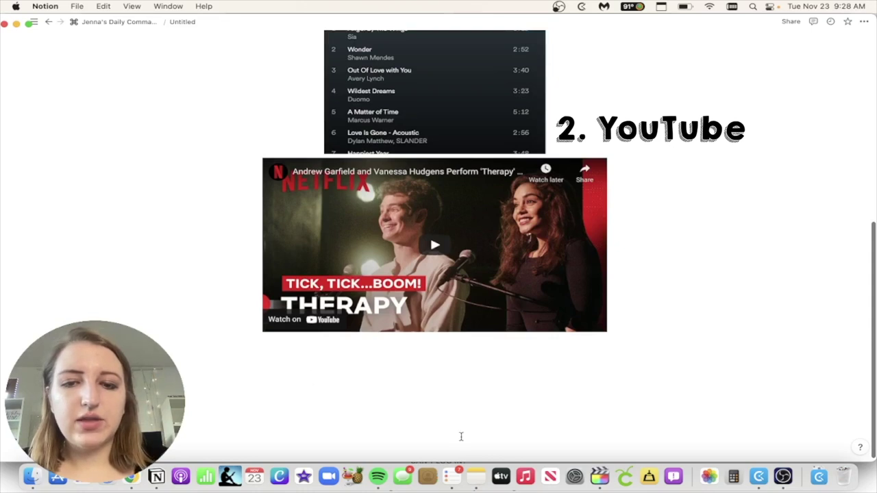
left_click(489, 370)
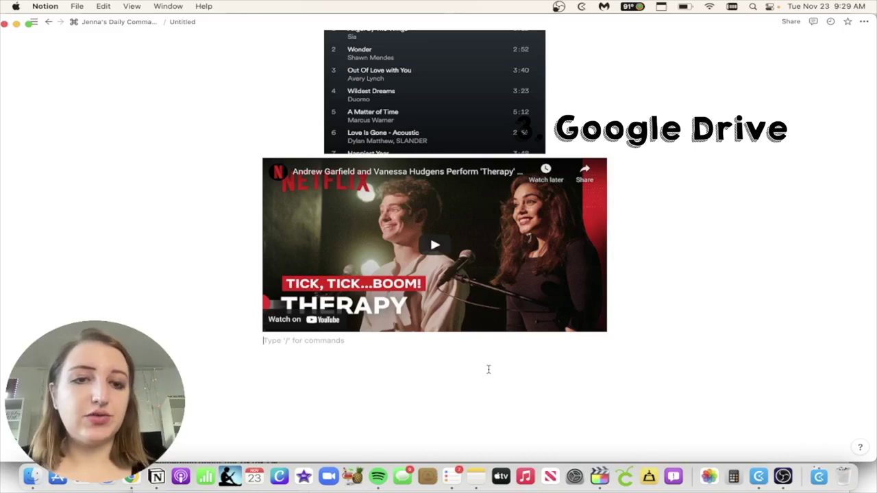
Step: Insert a Google Drive block via /drive and embed notion.jpg from the connected Drive account
type("/drive")
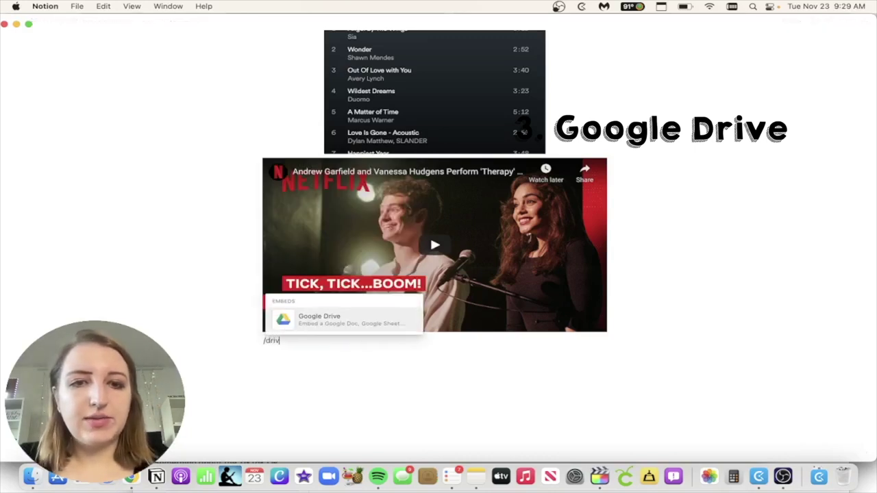
left_click(378, 313)
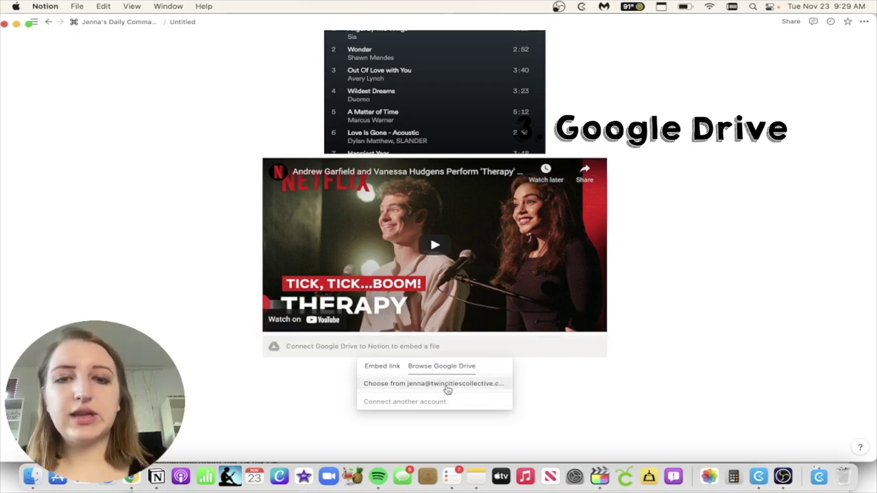
left_click(447, 386)
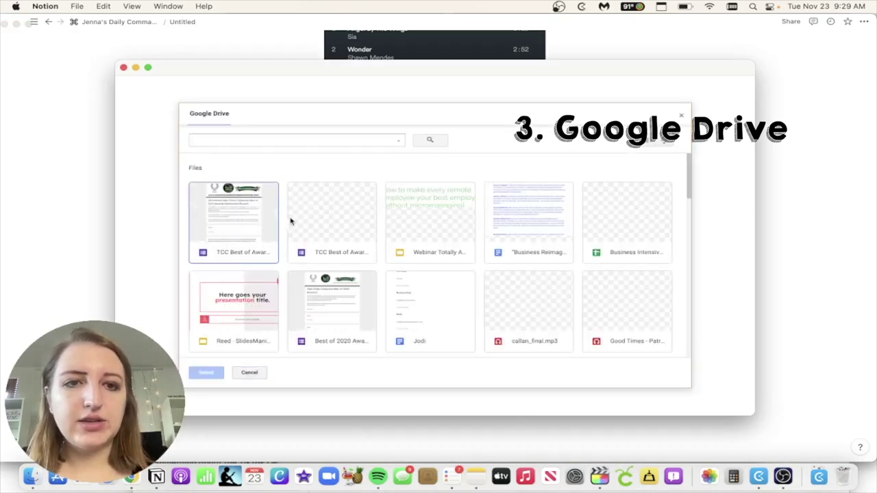
scroll(333, 243, "down", 1)
scroll(333, 243, "down", 10)
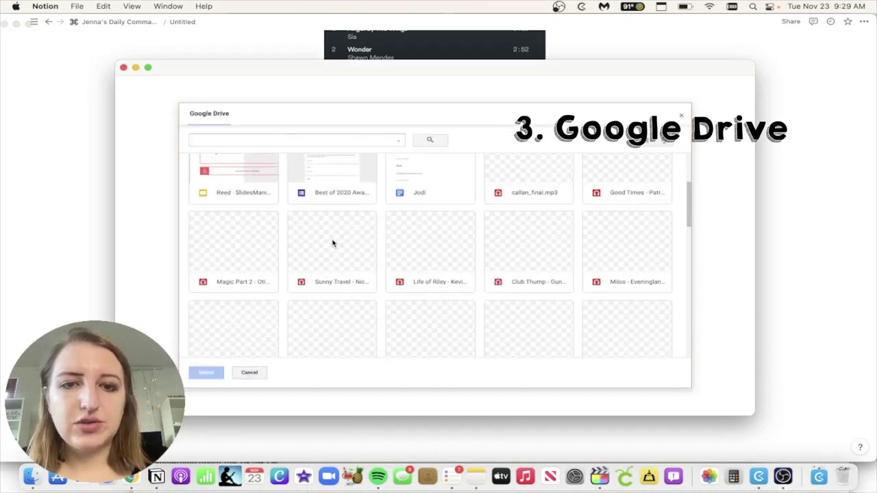
left_click(526, 264)
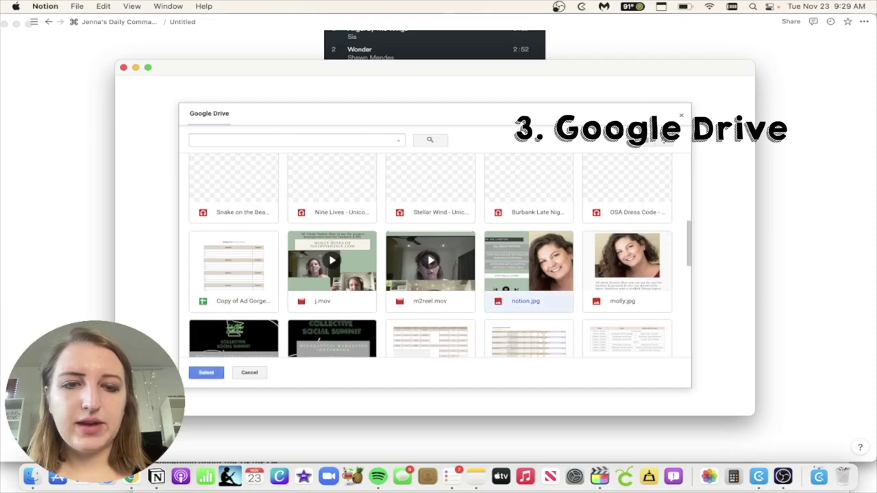
left_click(206, 372)
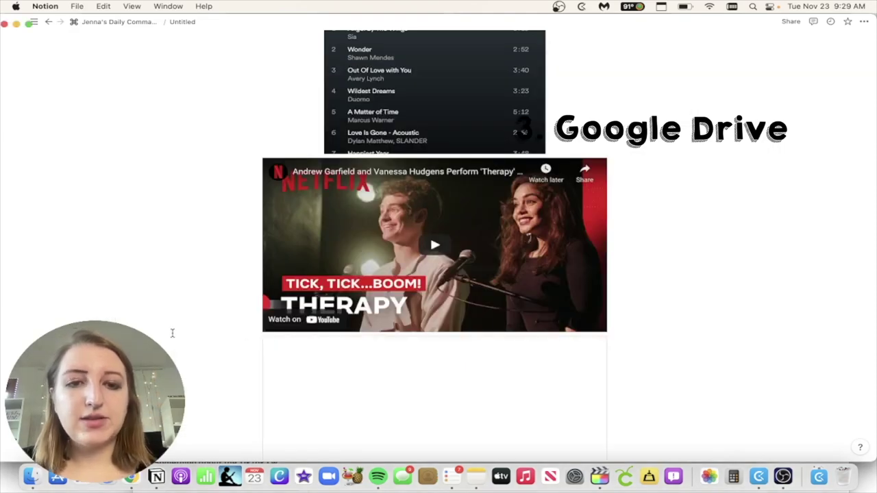
scroll(172, 333, "down", 5)
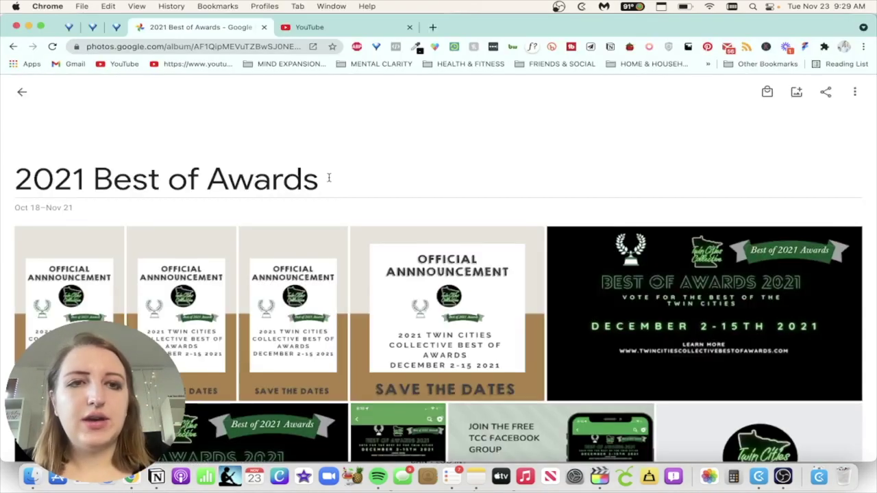
Step: Create a public link for the '2021 Best of Awards' album and copy it
scroll(329, 177, "up", 1)
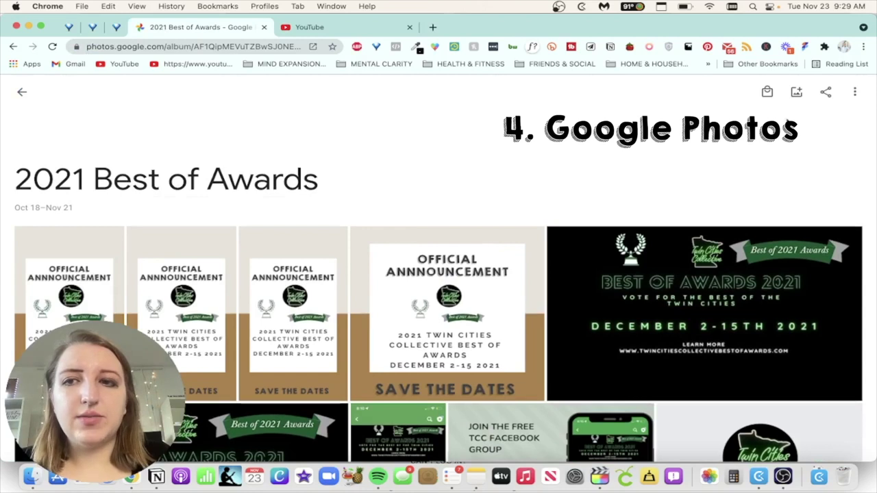
left_click(827, 95)
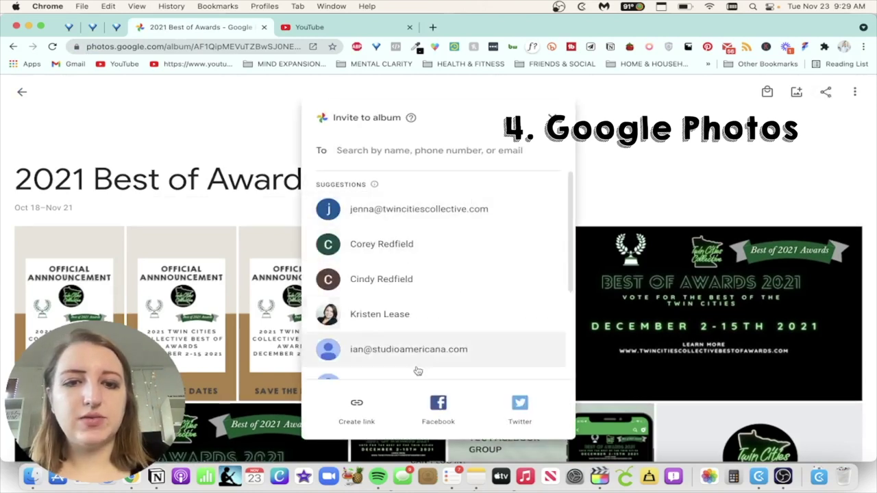
left_click(360, 403)
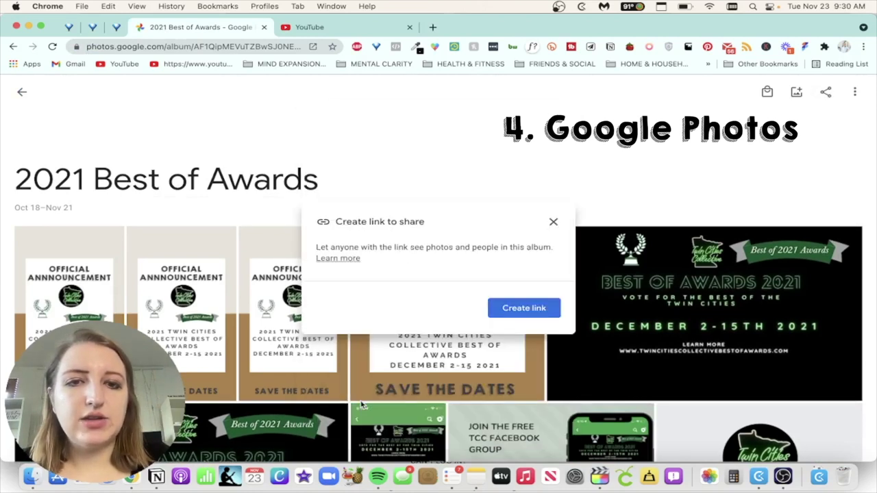
left_click(512, 310)
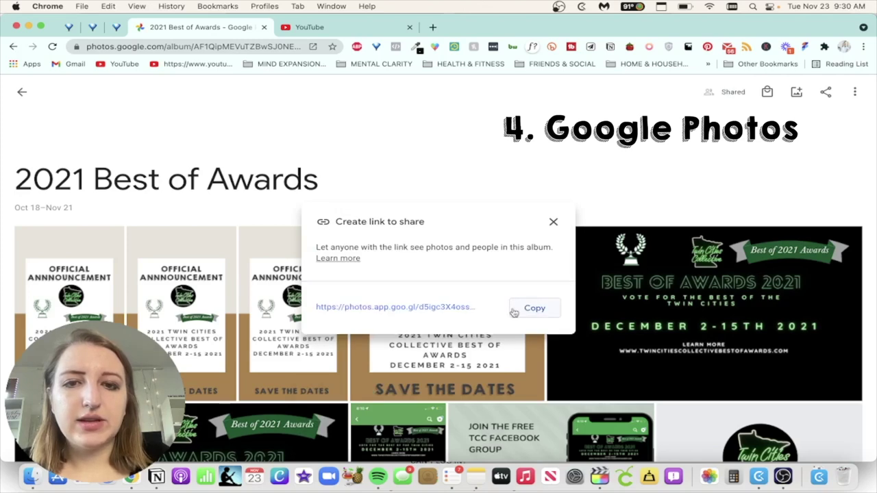
left_click(523, 312)
Step: Paste the '2021 Best of Awards' Google Photos album link as an embed card below notion.jpg
key("super+Tab")
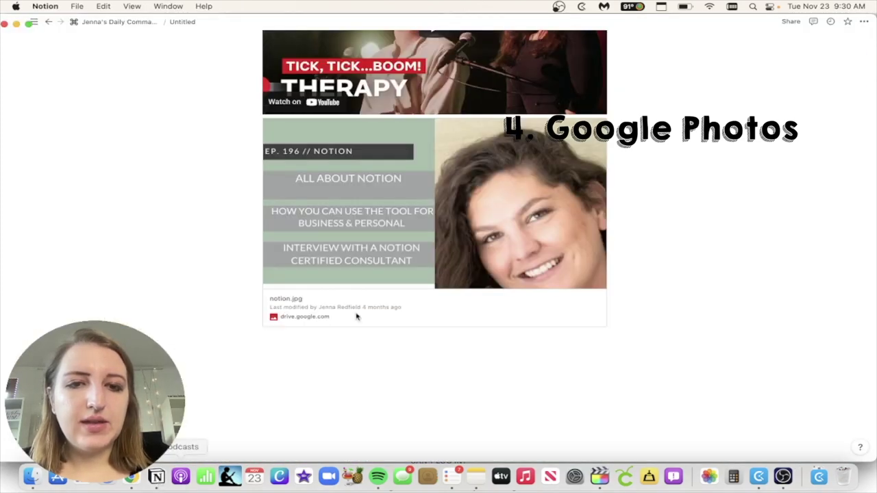
left_click(365, 351)
type("/embed")
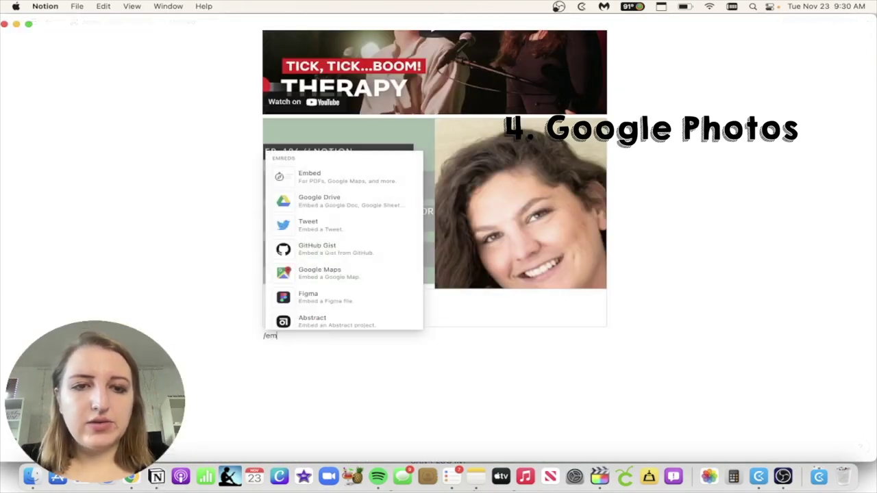
left_click(336, 178)
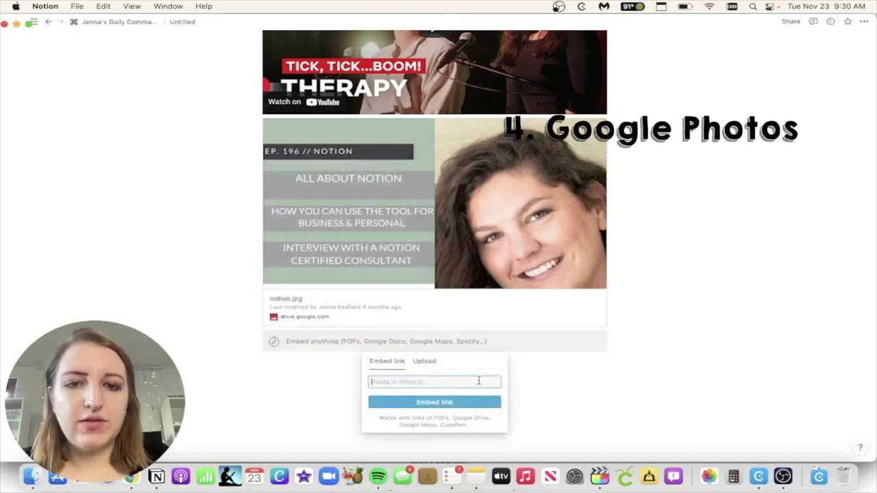
key("super+v")
left_click(455, 402)
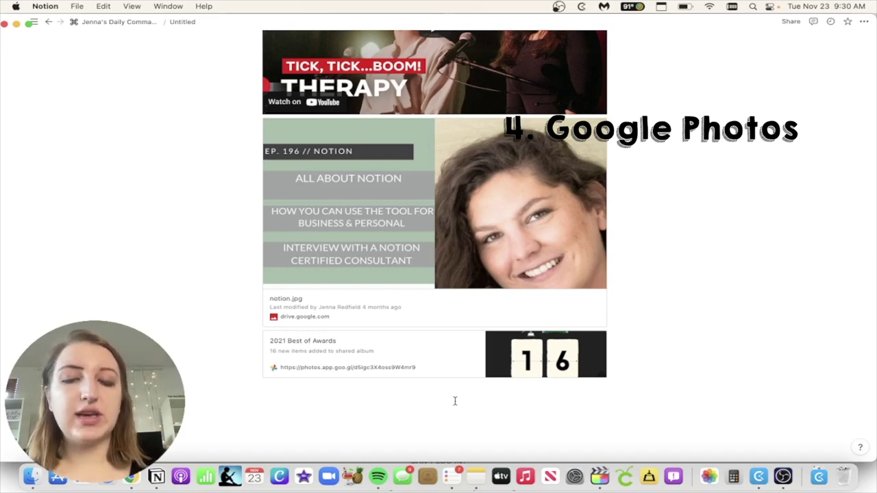
scroll(454, 401, "down", 2)
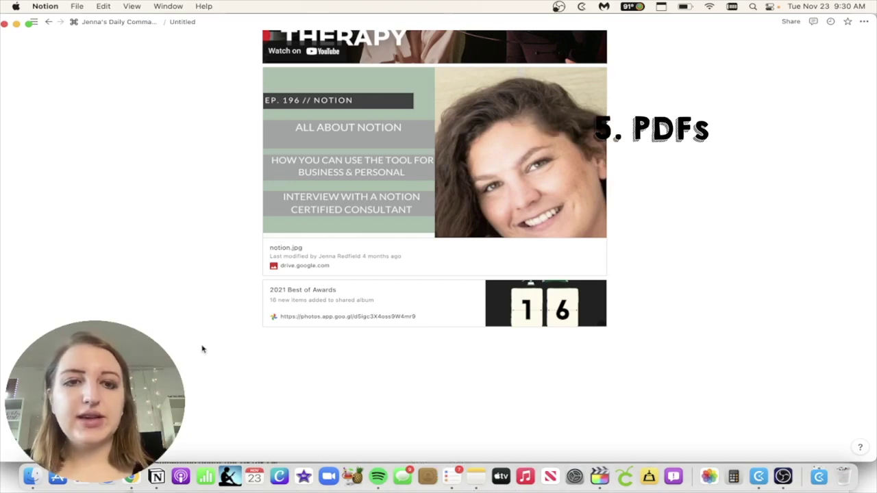
left_click(268, 384)
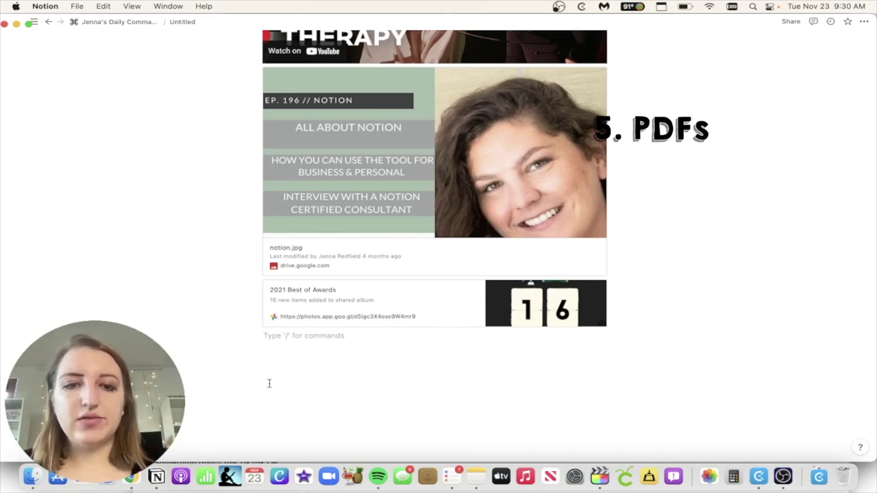
Step: Upload the digital bonuses PDF from Downloads into a new PDF block below the album card
type("/pdf")
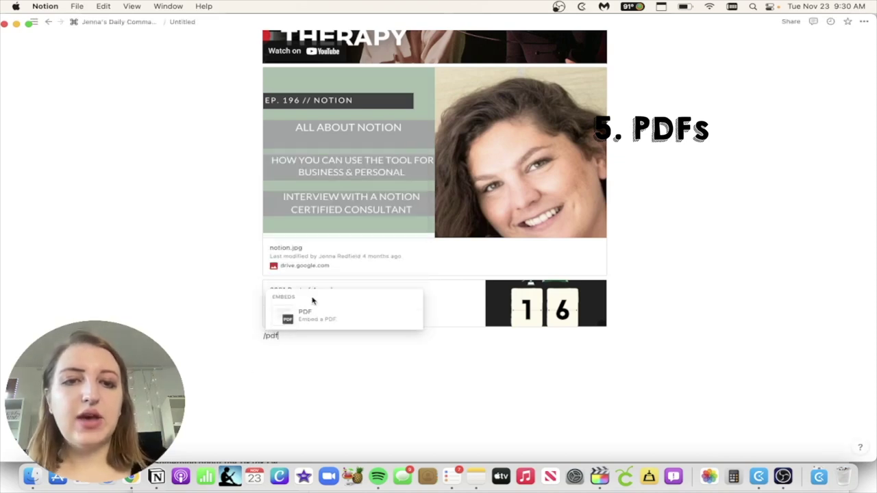
left_click(315, 312)
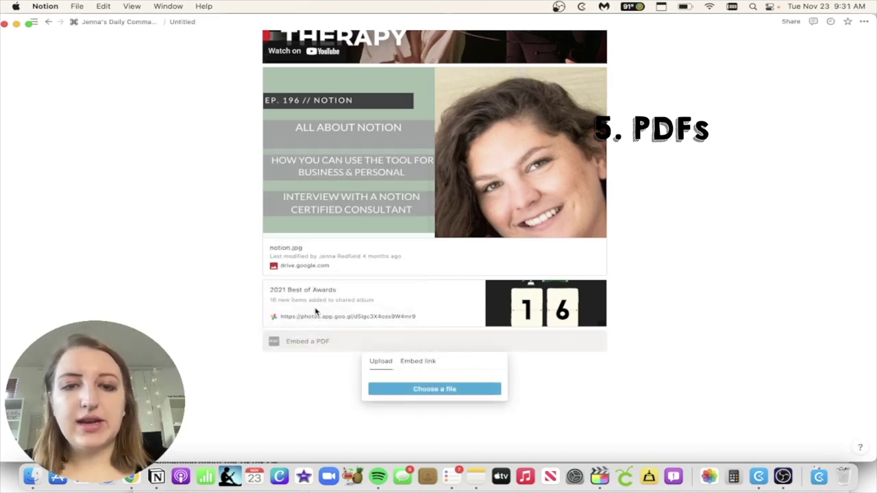
left_click(411, 389)
left_click(373, 270)
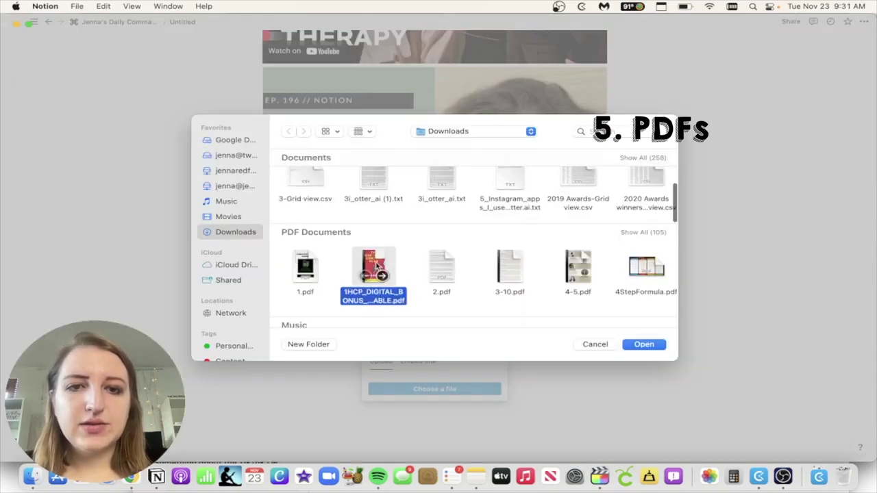
double_click(375, 269)
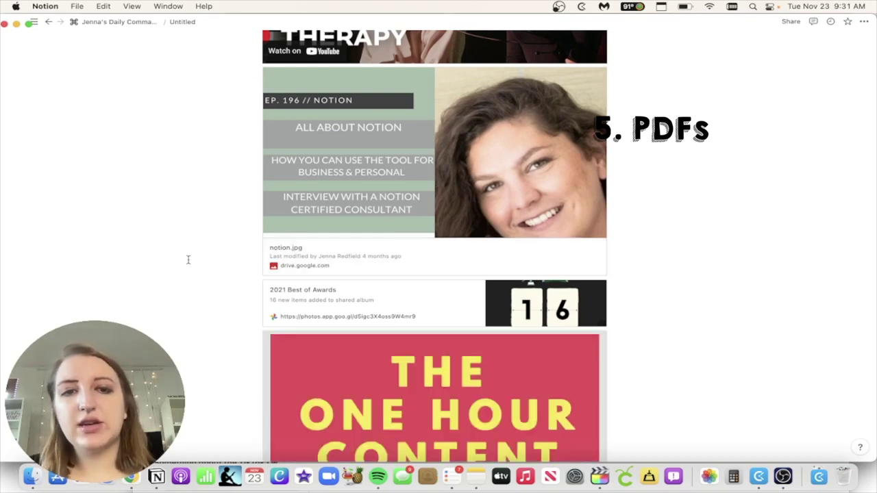
Step: Drag the PDF preview taller so the DIGITAL BONUSES title shows
scroll(189, 259, "down", 3)
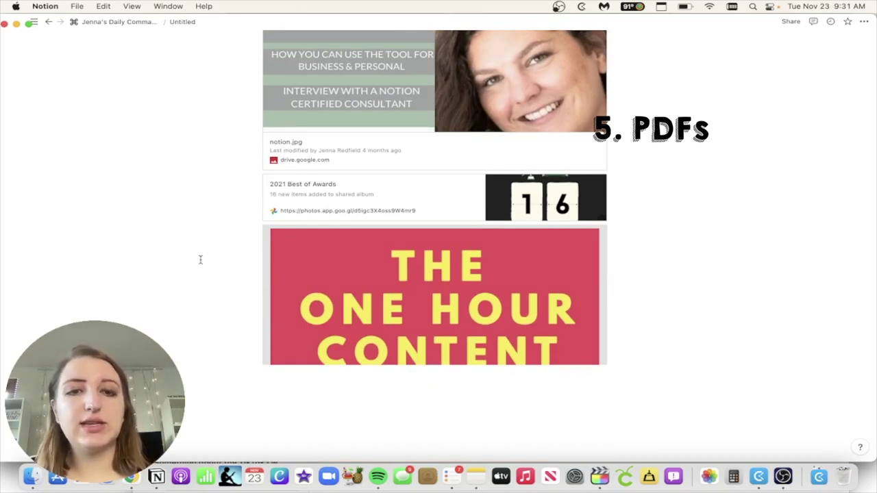
scroll(338, 290, "down", 8)
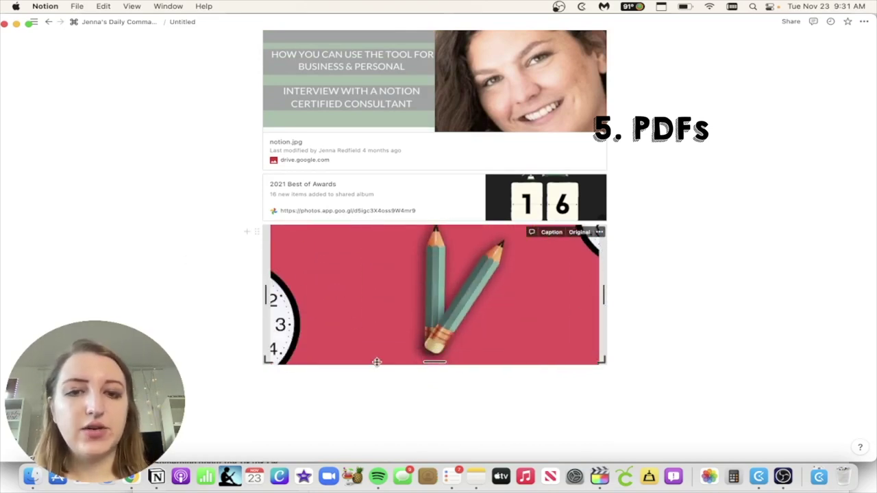
left_click_drag(373, 363, 383, 429)
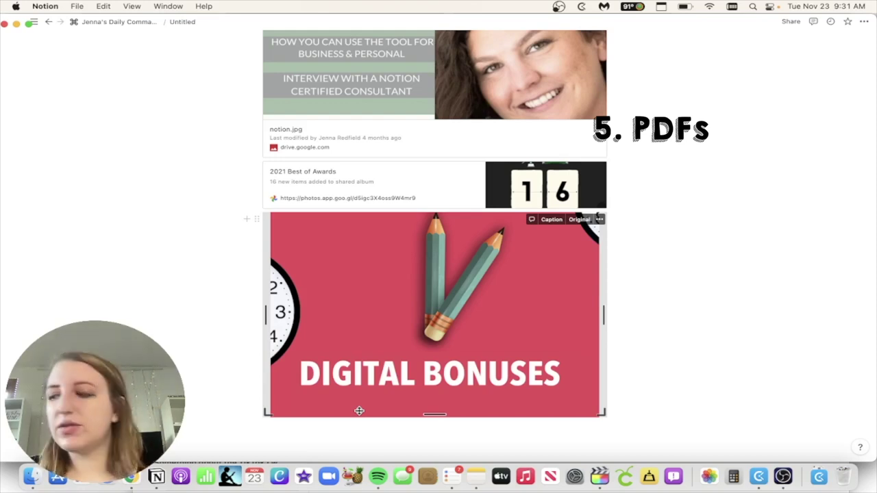
scroll(359, 411, "down", 3)
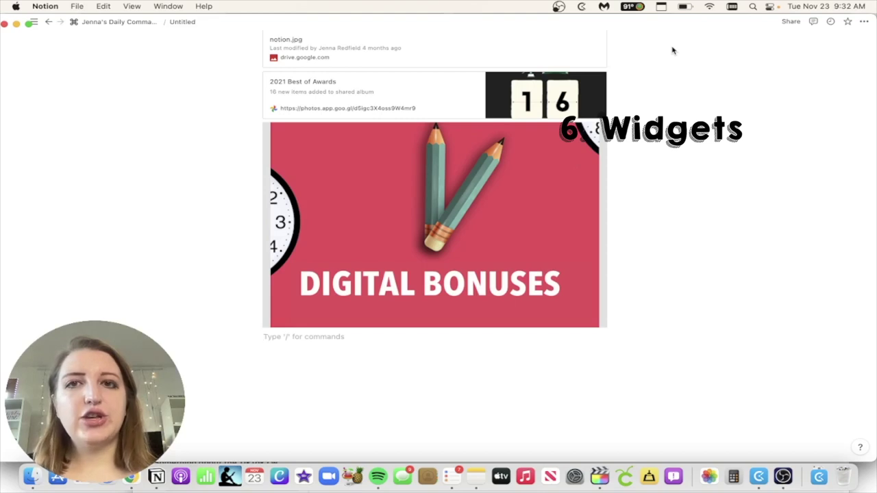
left_click(118, 22)
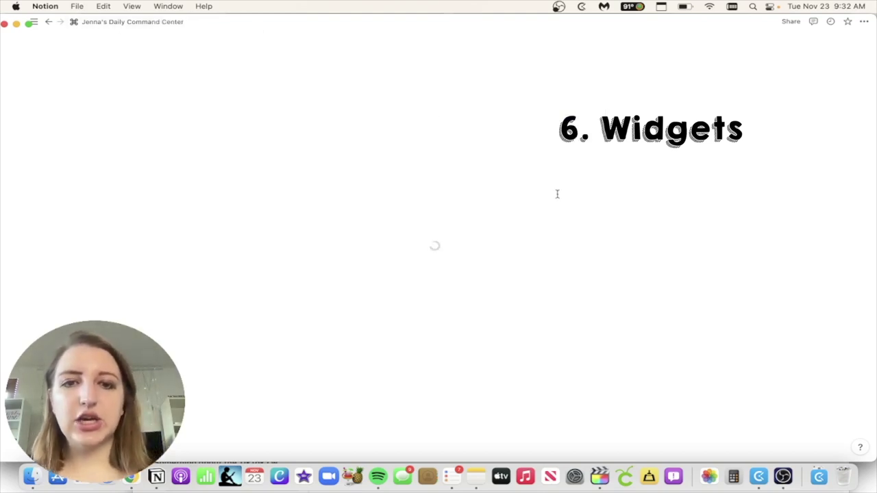
Step: Scroll through the Daily Command Center's clock, weather and timer widgets, then back to the top
scroll(558, 205, "down", 3)
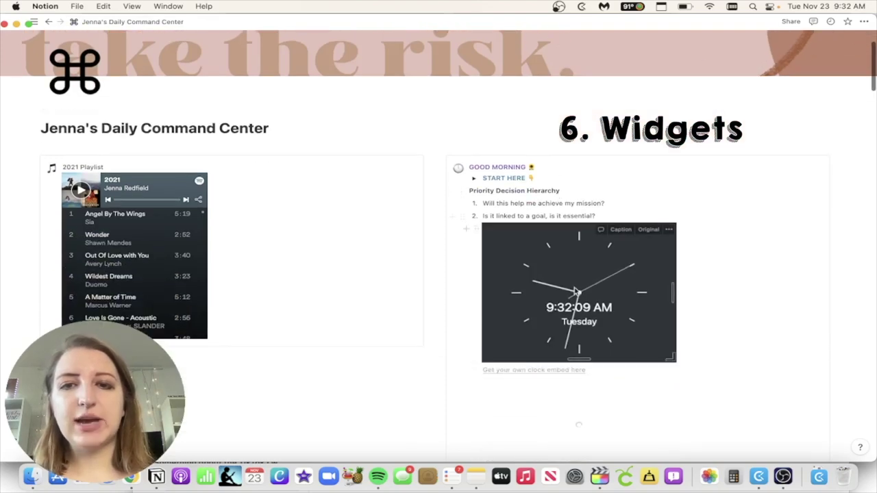
scroll(576, 291, "down", 3)
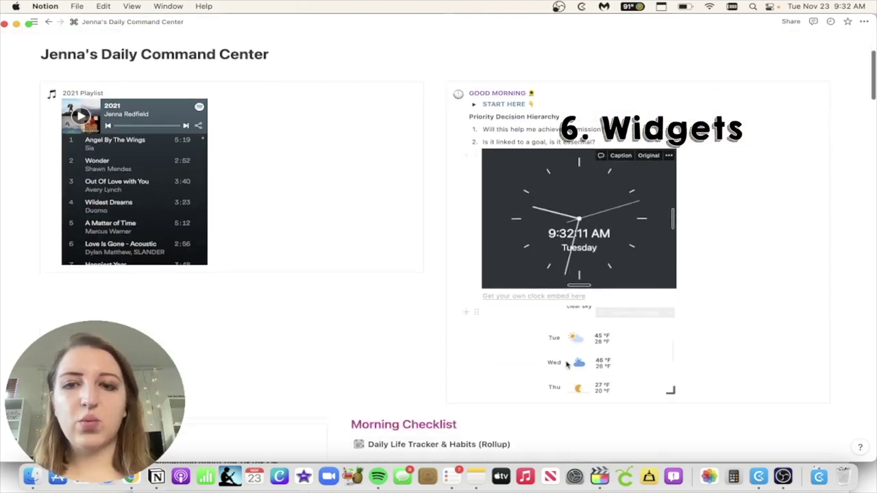
scroll(412, 335, "down", 20)
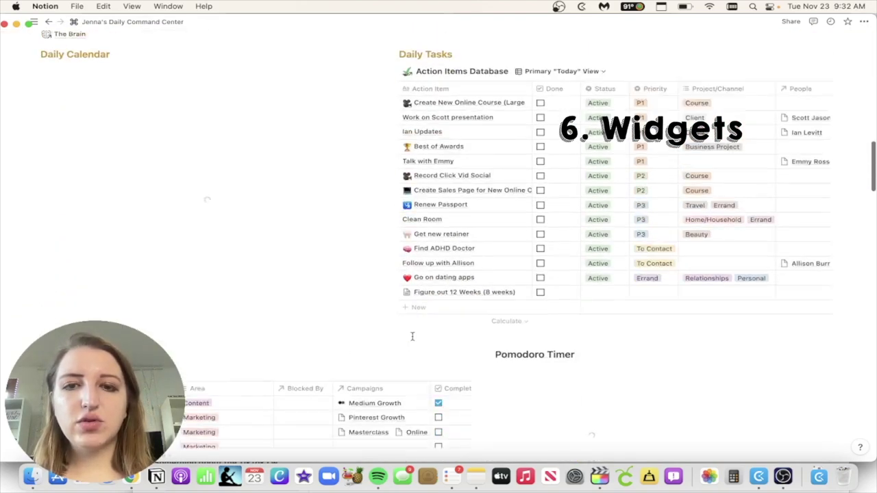
scroll(412, 336, "down", 3)
scroll(412, 337, "up", 10)
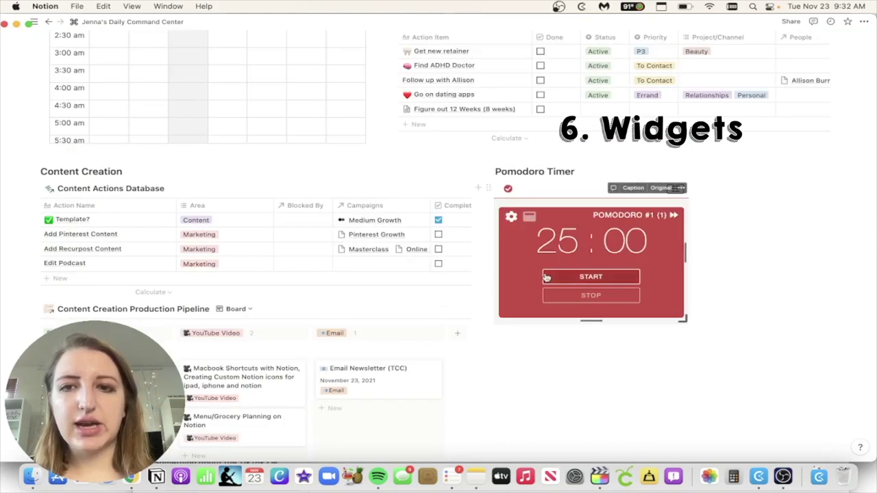
scroll(547, 277, "up", 20)
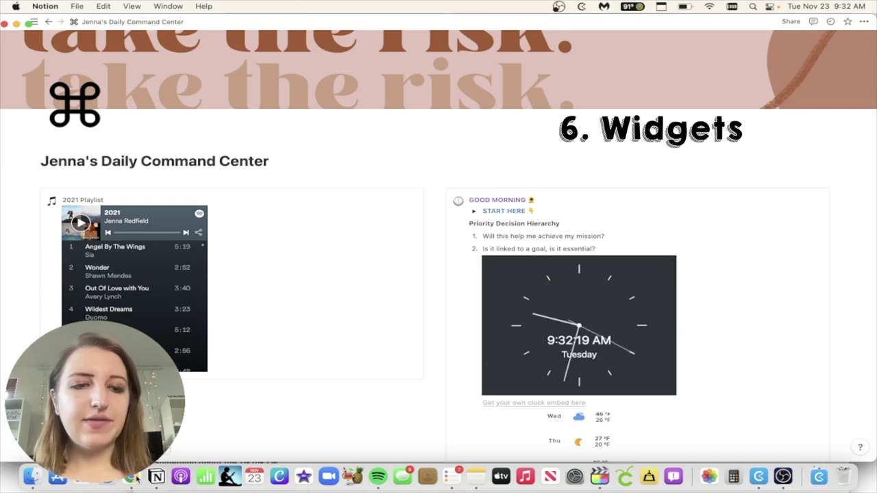
key("super+Tab")
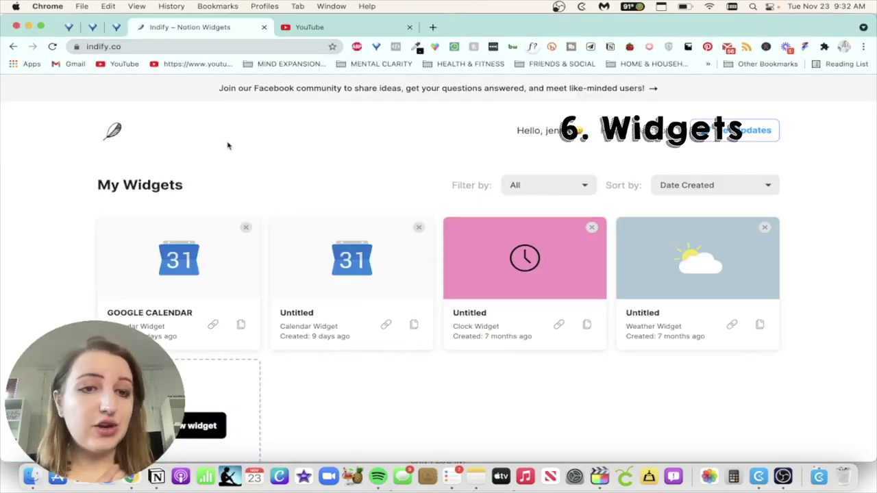
Step: Copy a saved widget's share link from Indify's My Widgets list
key("super+Tab")
scroll(402, 288, "down", 20)
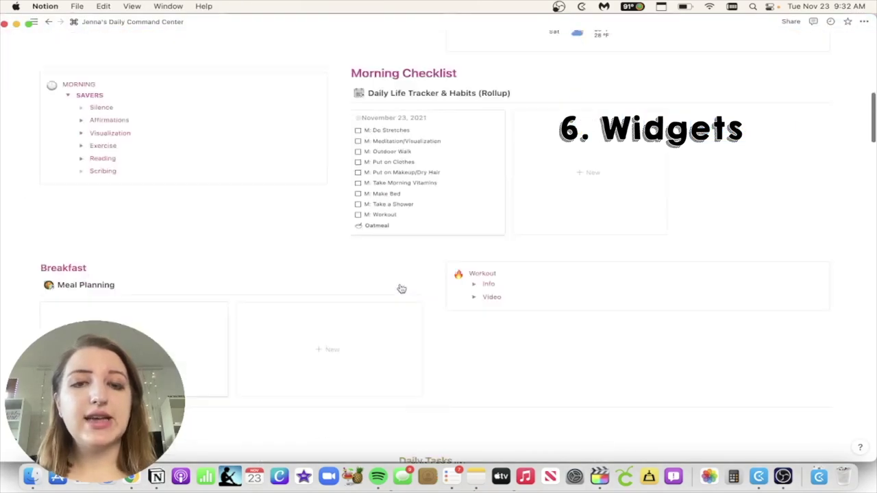
scroll(364, 277, "up", 5)
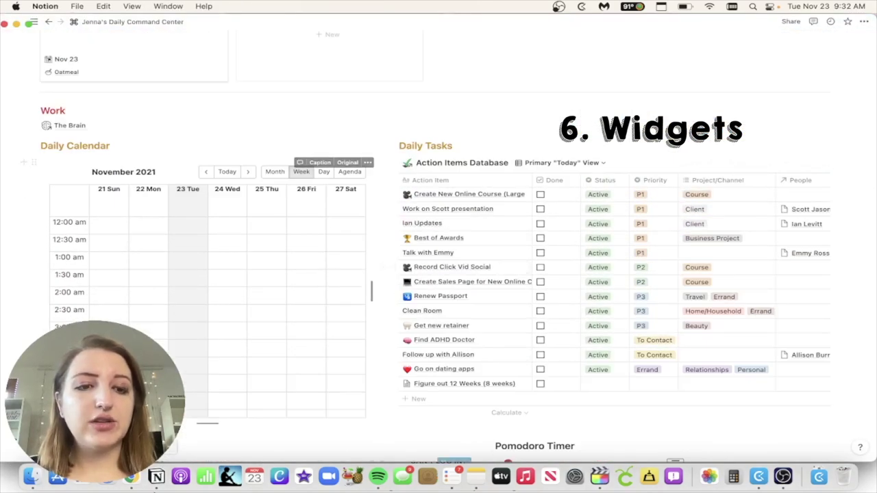
key("super+Tab")
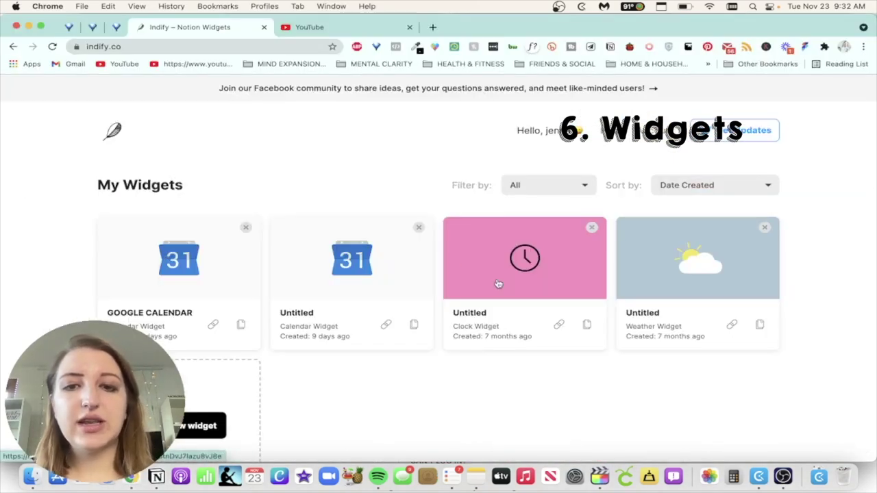
scroll(728, 280, "down", 10)
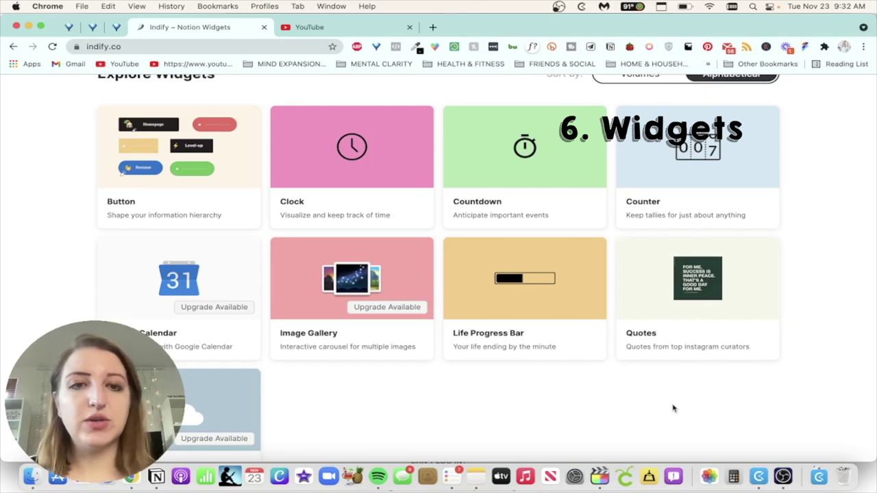
scroll(691, 414, "down", 3)
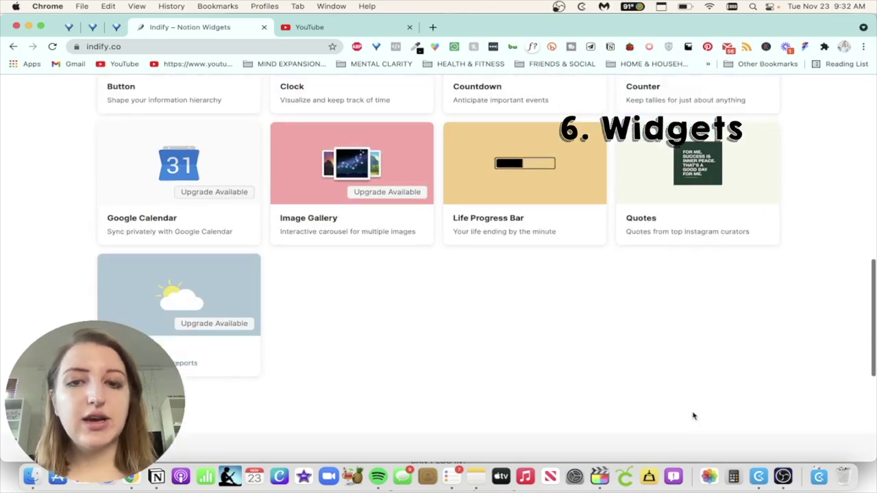
scroll(695, 330, "up", 12)
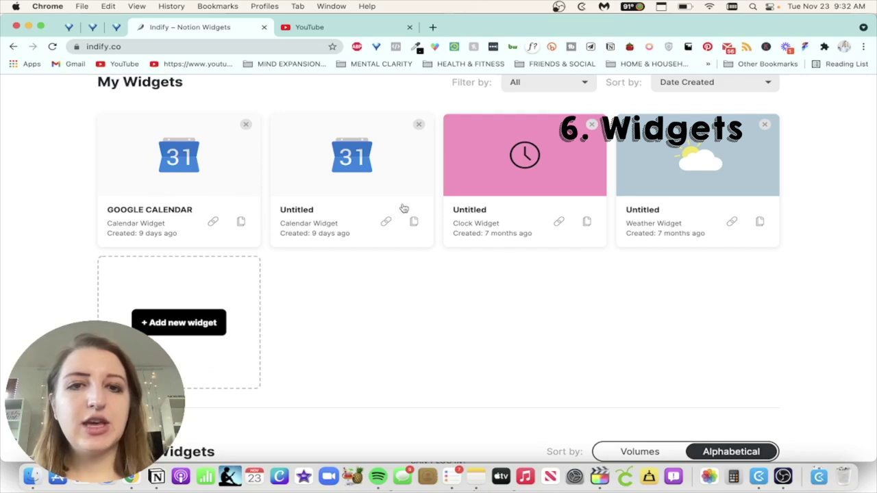
left_click(389, 223)
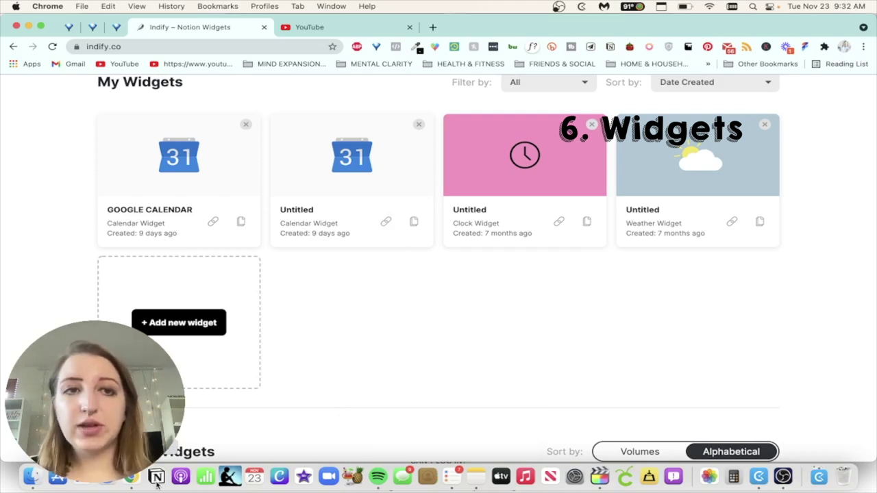
key("super+l")
Step: On getkairo.com's Notion blocks page, copy the Exercise daily tracker's embed link
type("getkai")
left_click(143, 151)
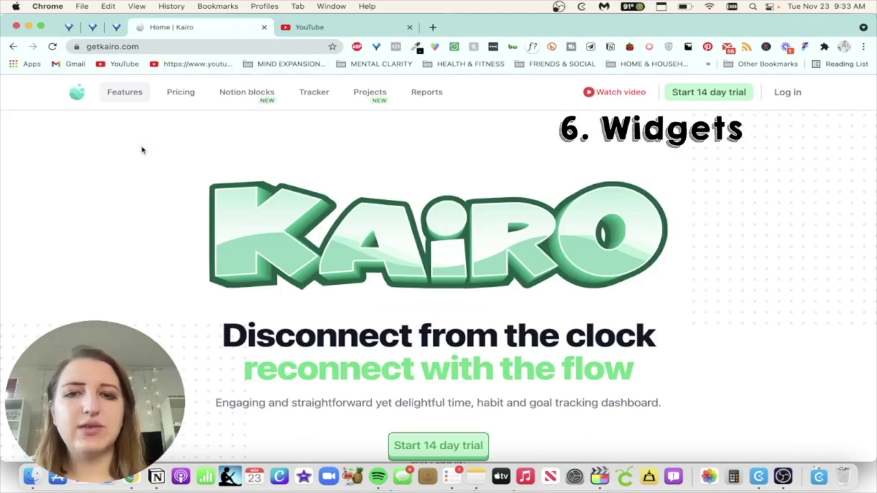
left_click(226, 93)
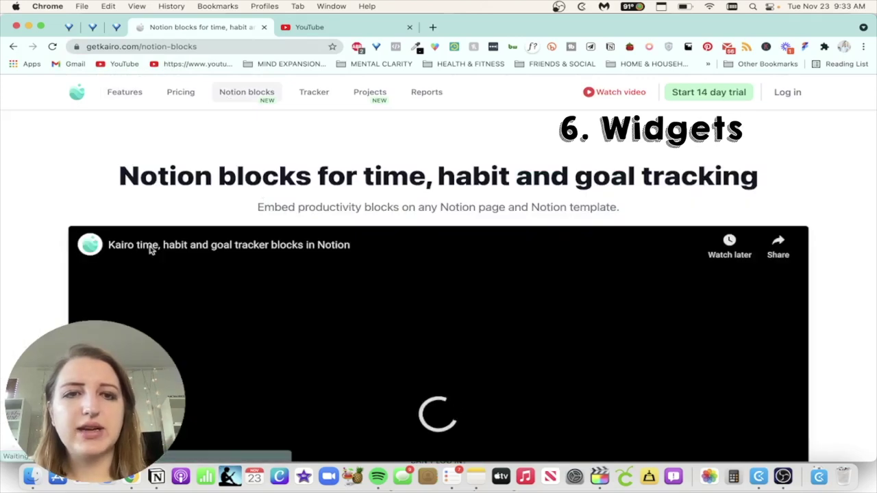
scroll(103, 250, "down", 2)
scroll(43, 255, "down", 15)
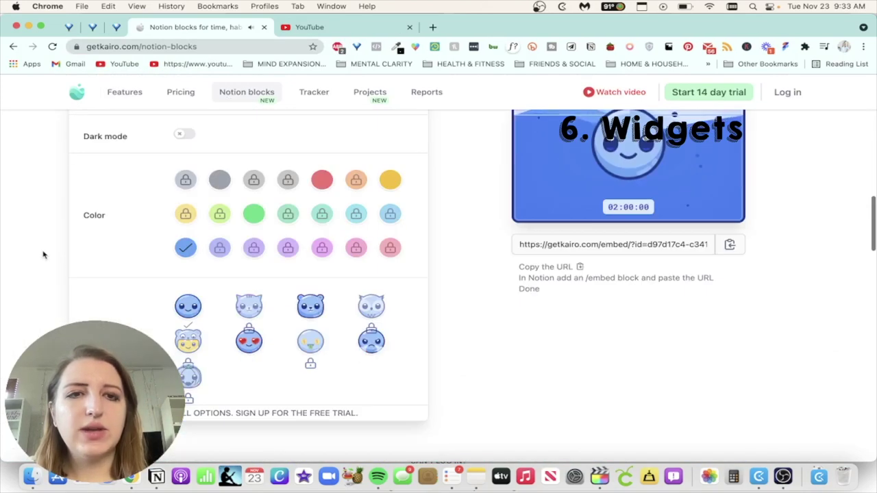
scroll(44, 255, "down", 5)
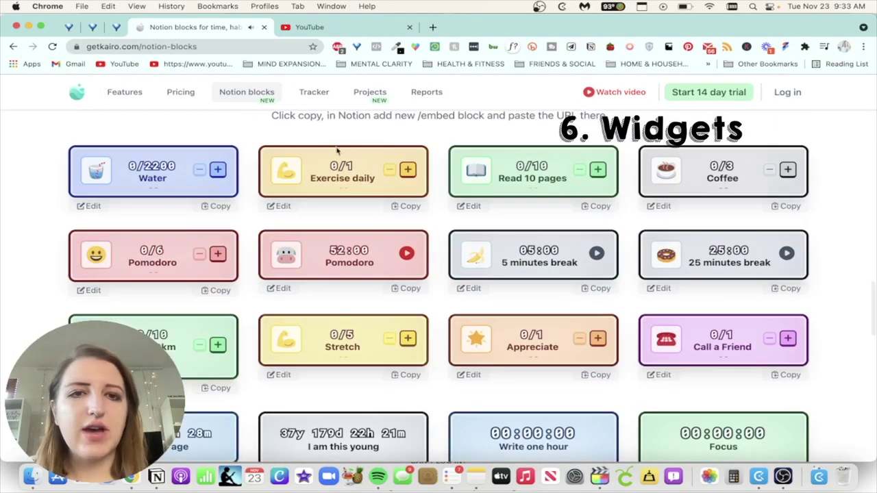
left_click(409, 207)
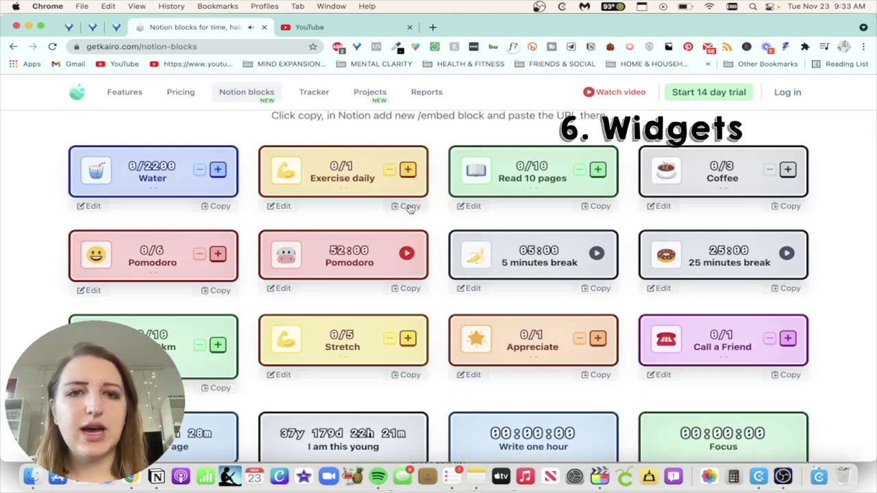
Step: Close the Kairo tab and return to Notion's Untitled page of embeds
left_click(155, 476)
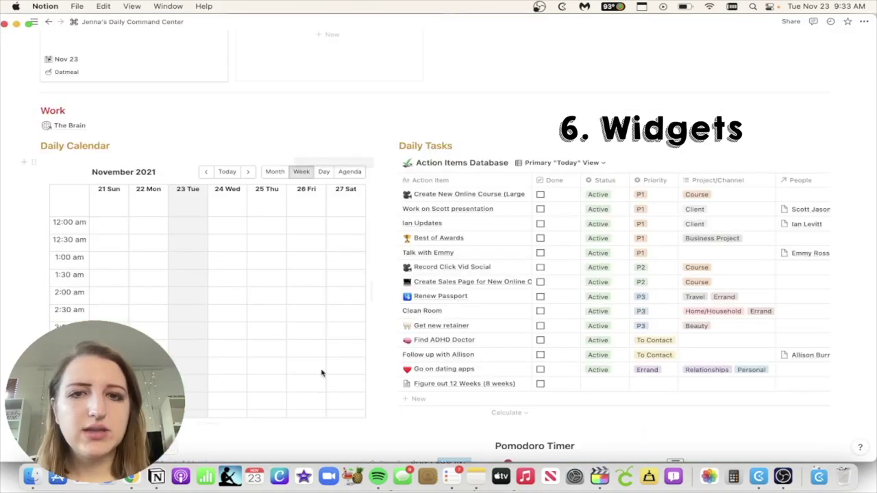
scroll(321, 372, "down", 10)
scroll(322, 372, "down", 6)
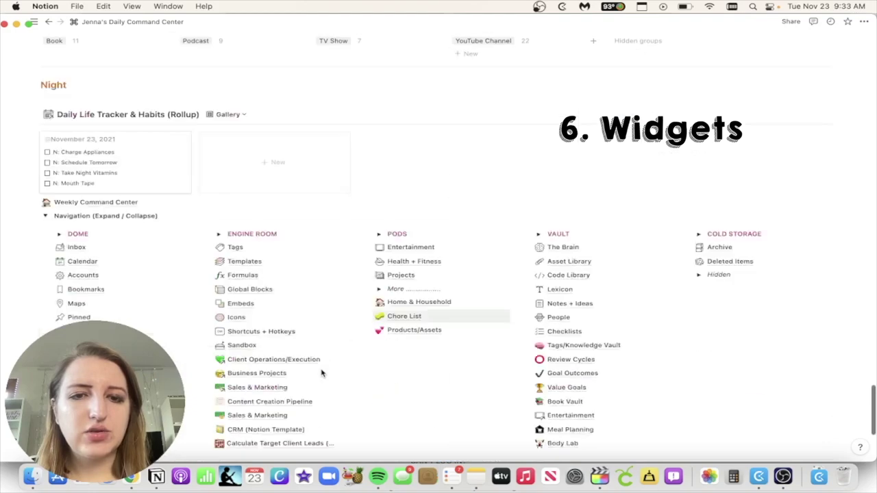
left_click(131, 476)
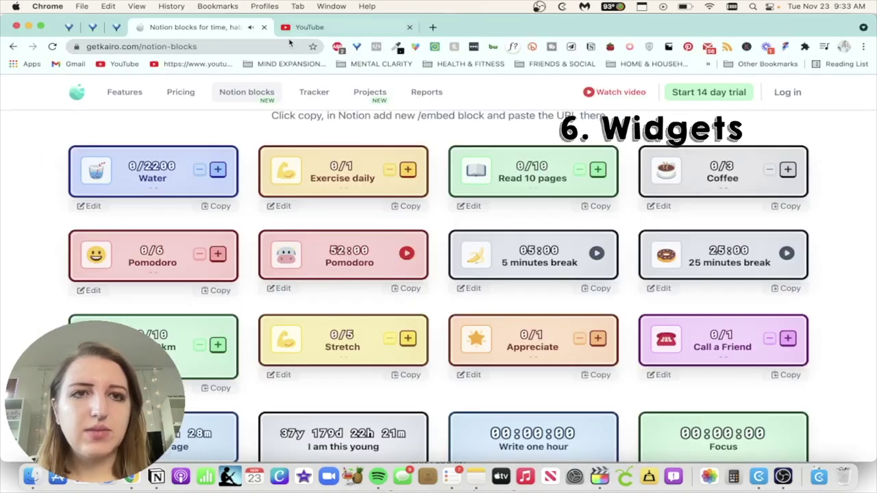
left_click(264, 28)
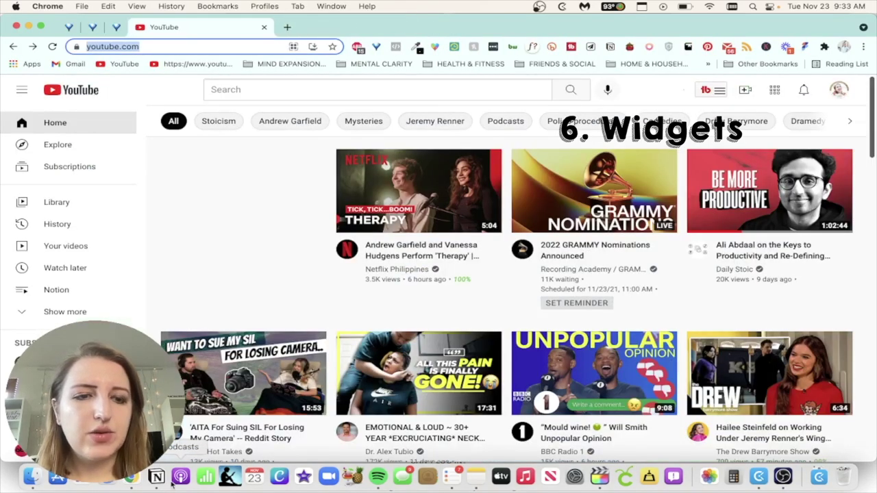
key("super+Tab")
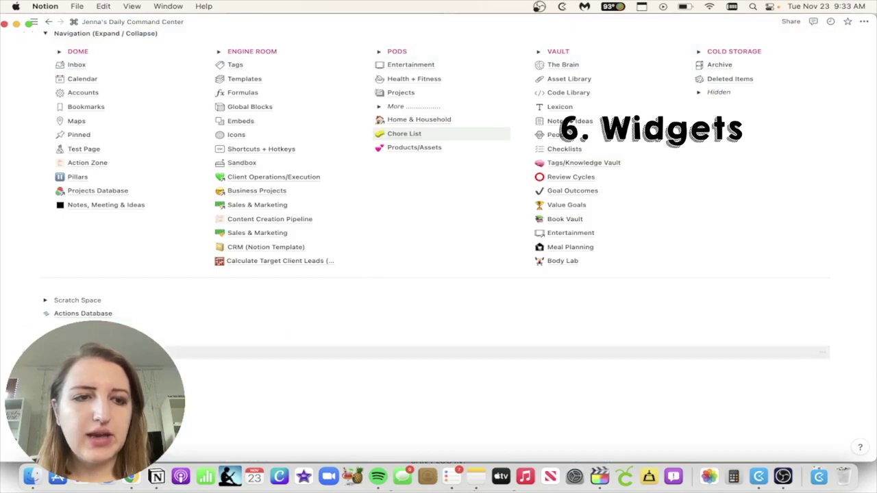
left_click(296, 352)
Step: Embed the copied Kairo Exercise daily link below the content plan image
type("/e")
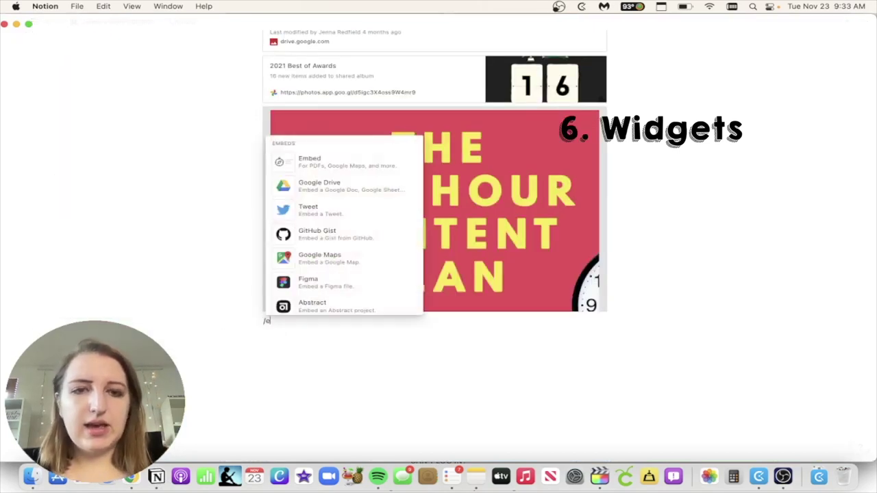
type("mbed")
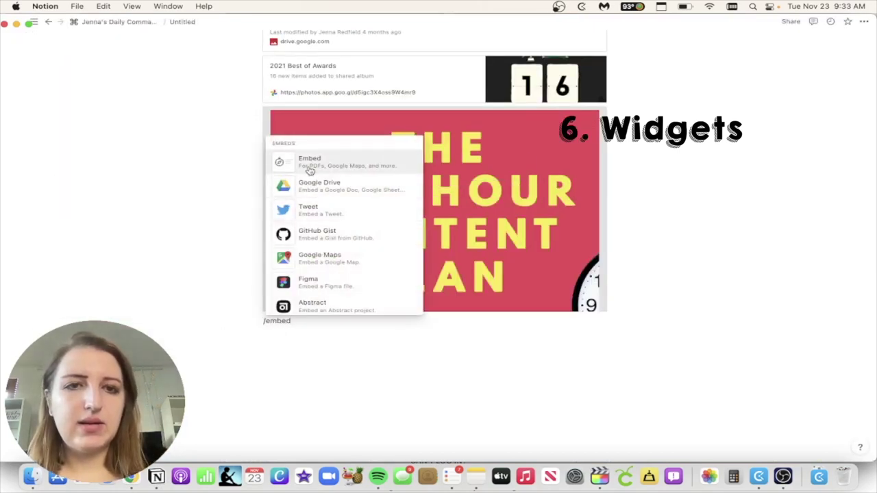
left_click(308, 163)
key("super+v")
left_click(471, 386)
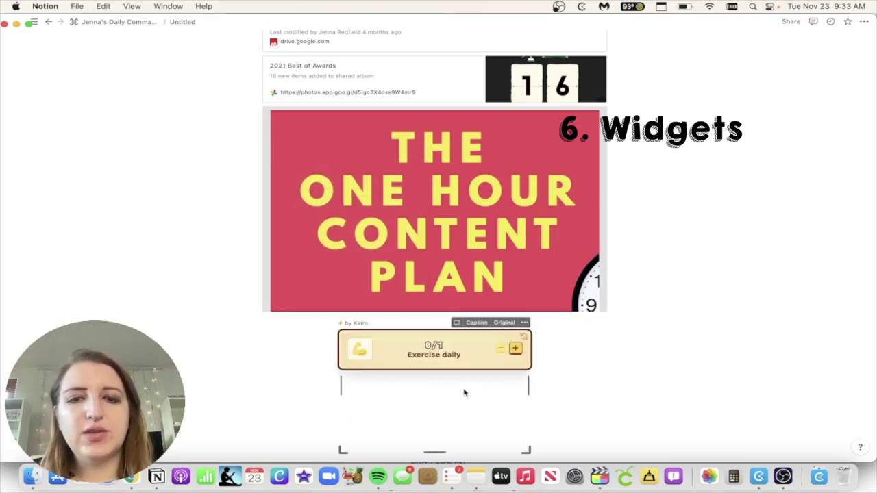
scroll(568, 372, "down", 2)
Step: Log Exercise daily as 1/1 and trim the empty space below the widget
left_click(517, 295)
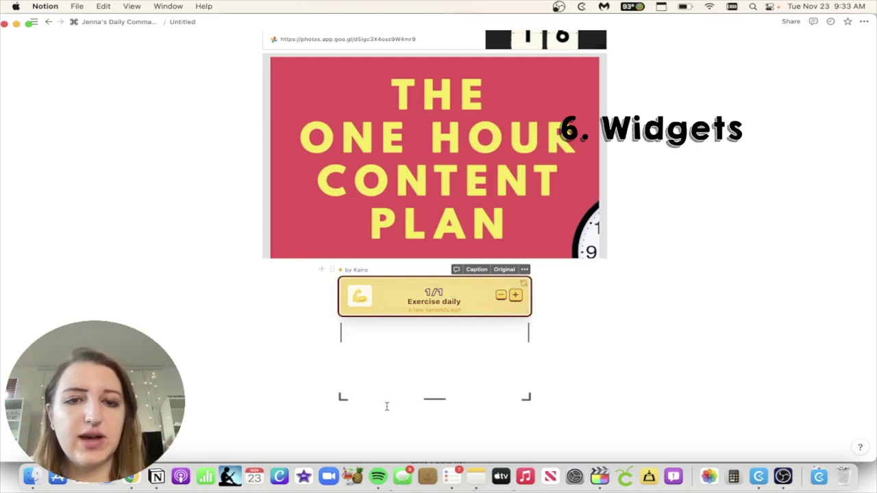
left_click_drag(434, 391, 435, 331)
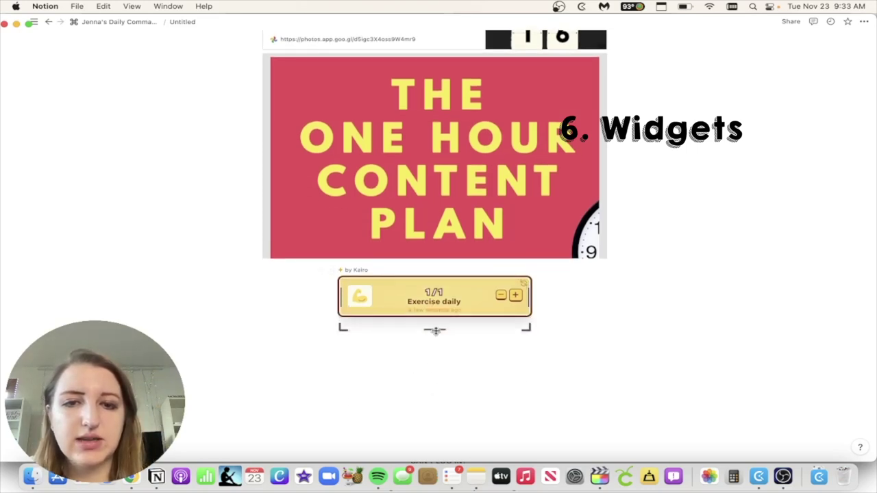
left_click(525, 389)
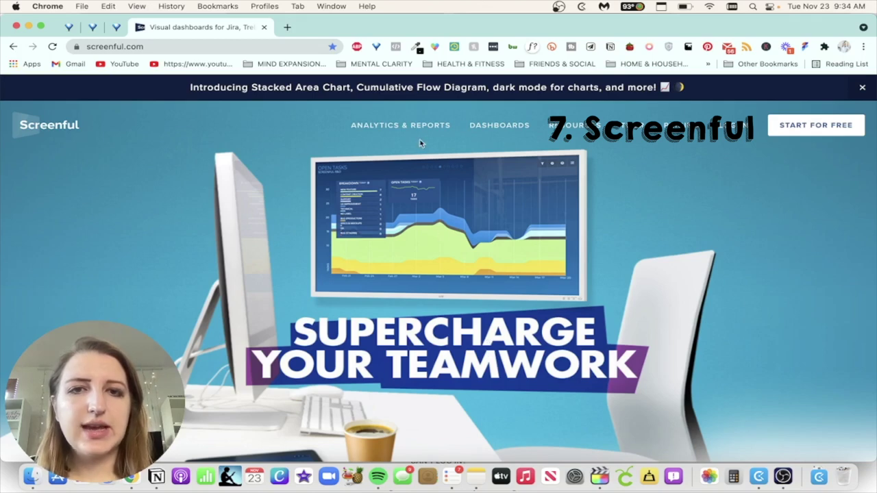
Step: Scroll Screenful's dashboards and reports down to 'Embed to your favorite tools', then back up
mouse_move(417, 127)
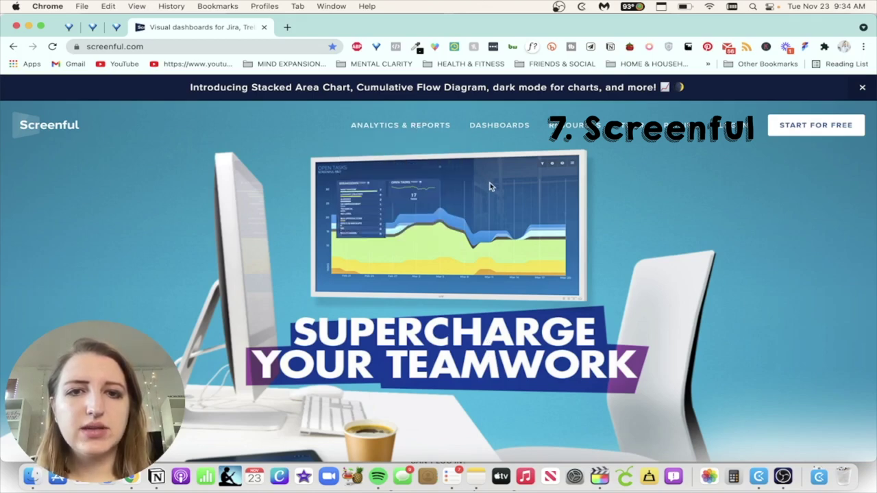
scroll(488, 187, "down", 10)
scroll(318, 258, "down", 10)
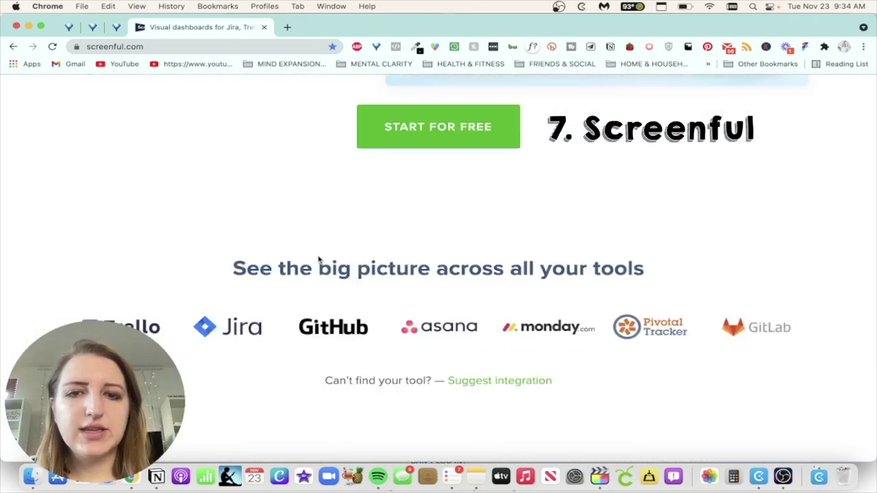
scroll(318, 258, "down", 10)
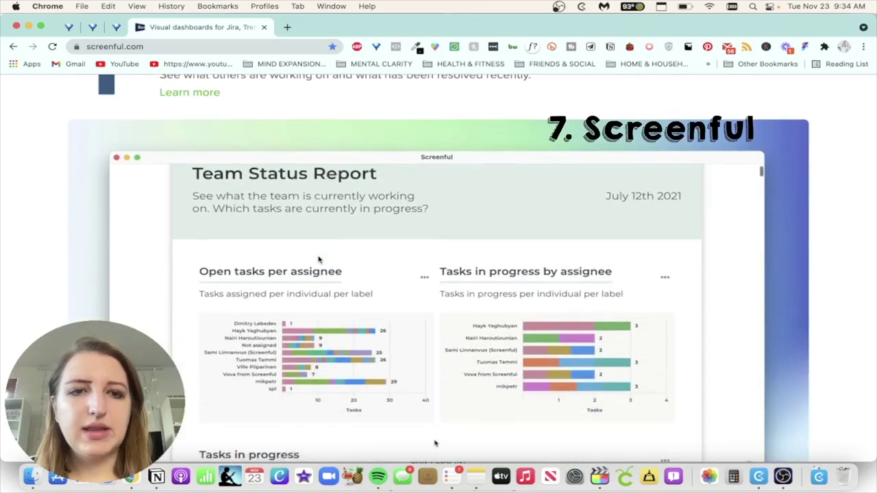
scroll(64, 289, "down", 10)
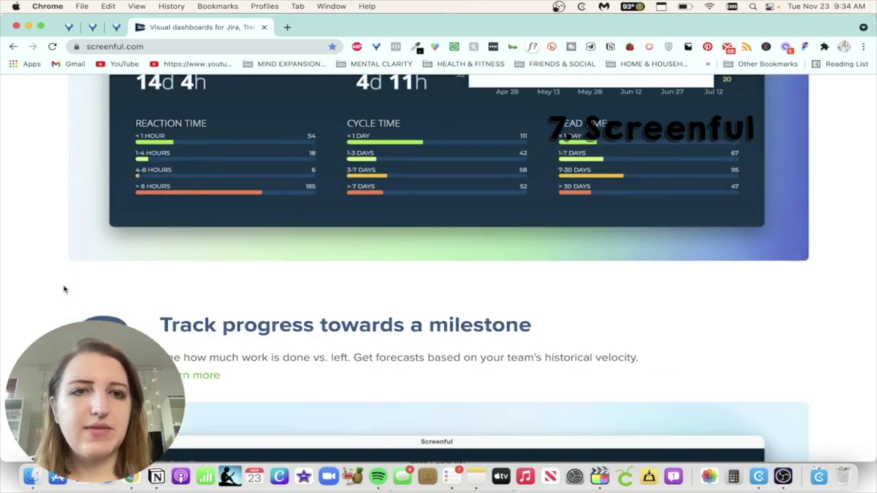
scroll(64, 290, "down", 10)
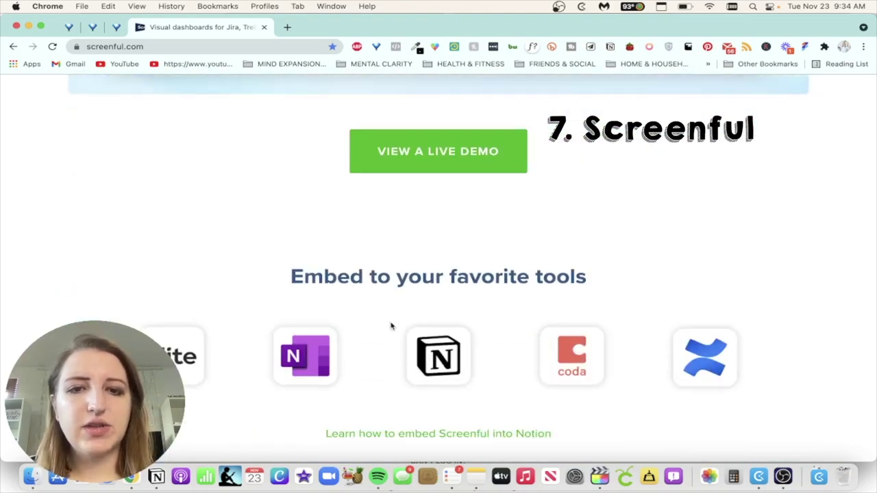
scroll(438, 356, "down", 5)
scroll(437, 350, "up", 15)
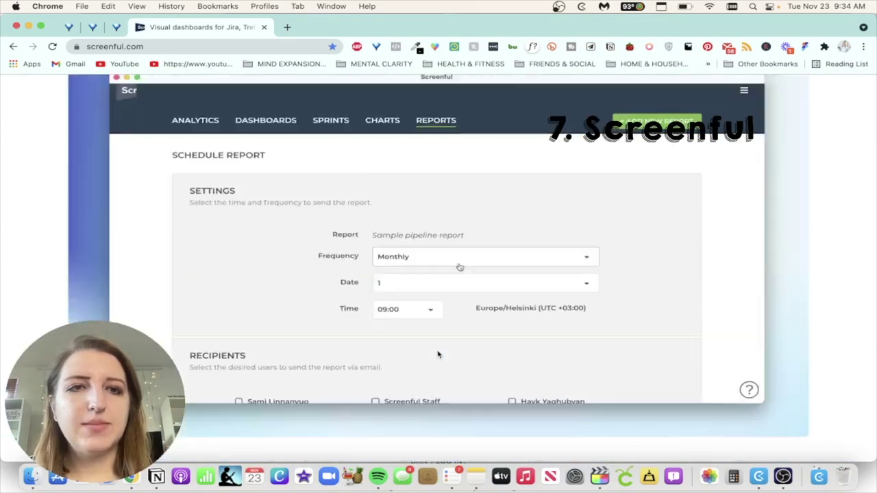
scroll(438, 354, "up", 15)
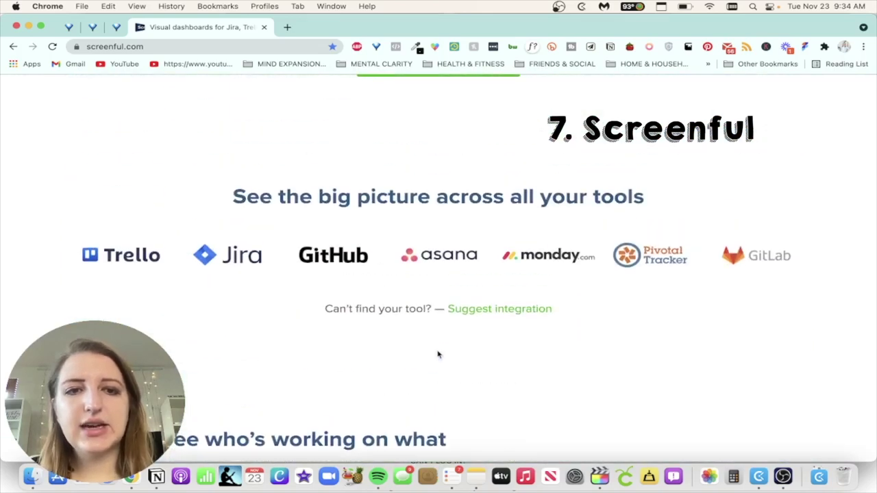
scroll(438, 354, "up", 15)
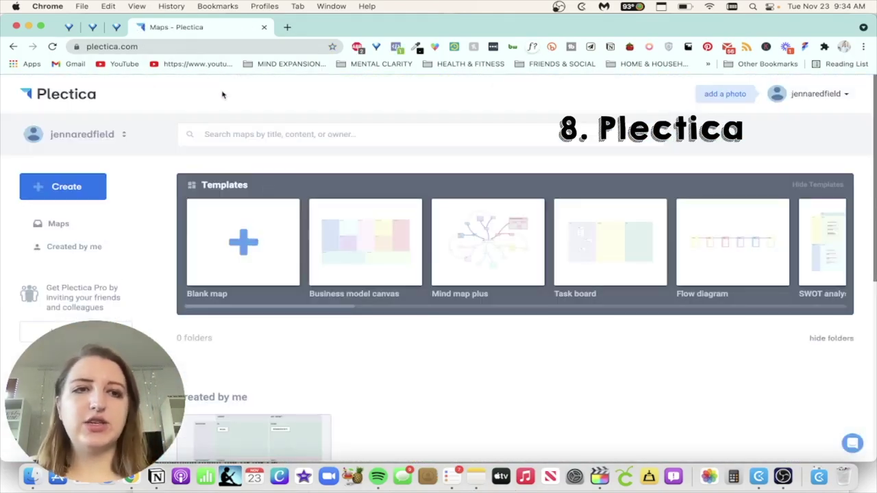
Step: Browse Plectica's templates and create a new map from Mind map plus
scroll(310, 252, "right", 5)
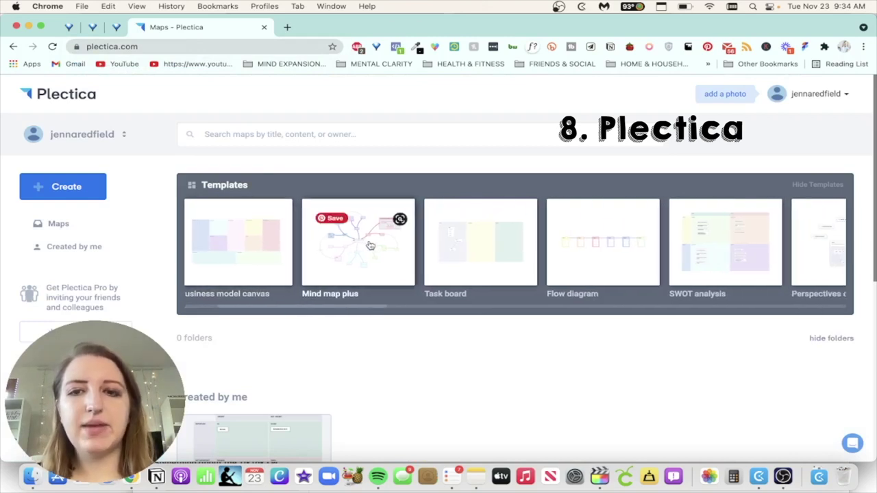
scroll(389, 256, "right", 4)
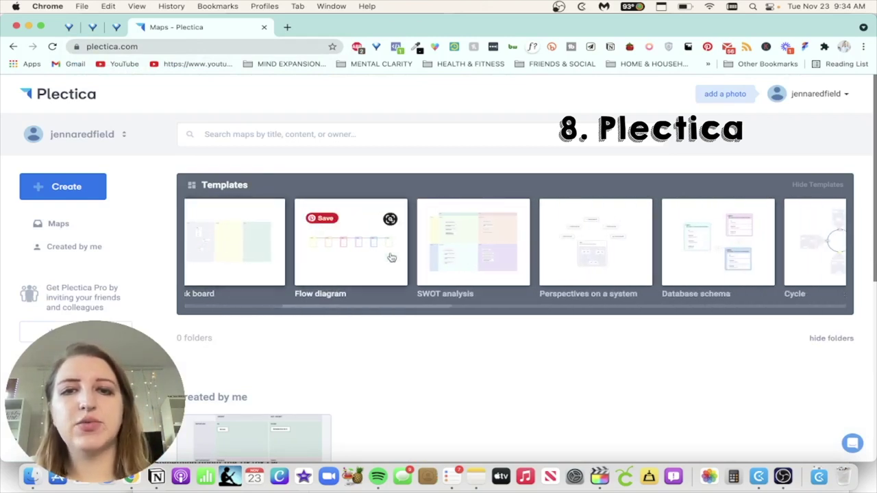
scroll(572, 268, "right", 10)
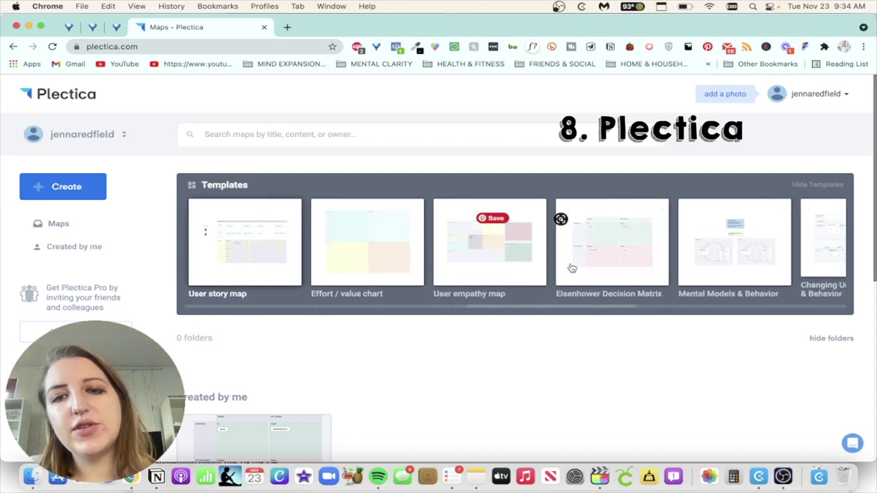
scroll(571, 268, "right", 6)
scroll(571, 268, "right", 6)
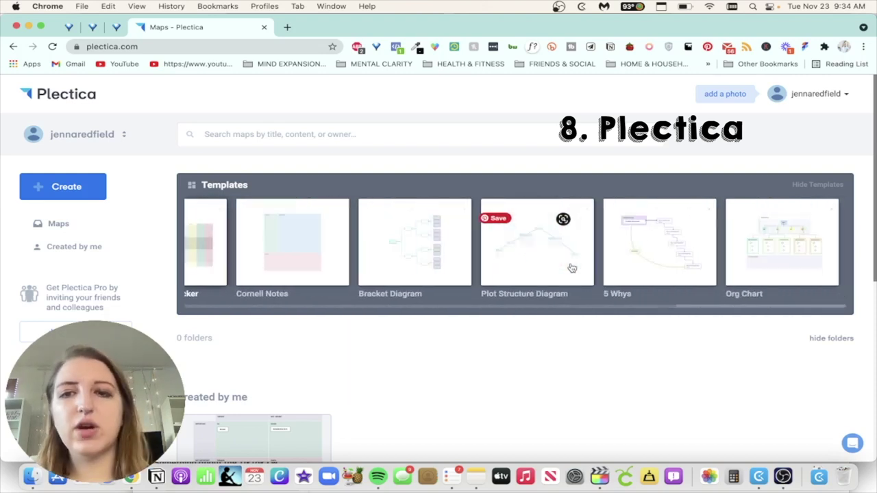
scroll(571, 268, "left", 12)
scroll(572, 268, "left", 14)
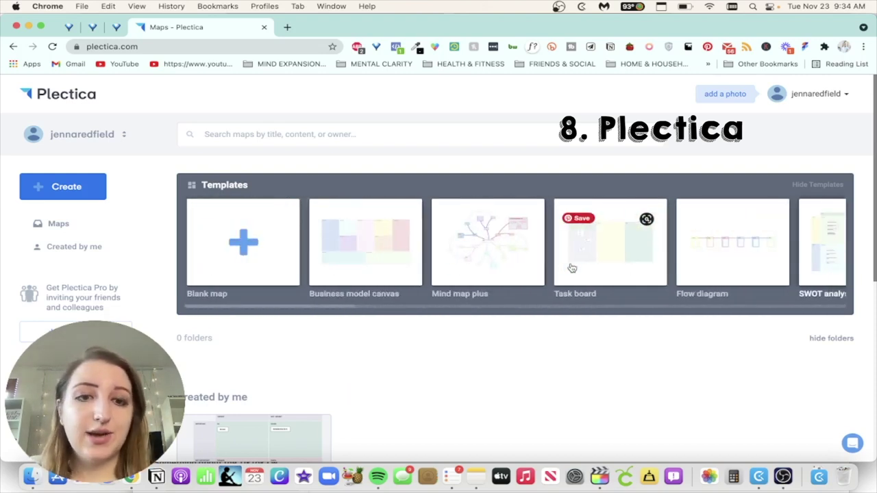
scroll(572, 268, "down", 3)
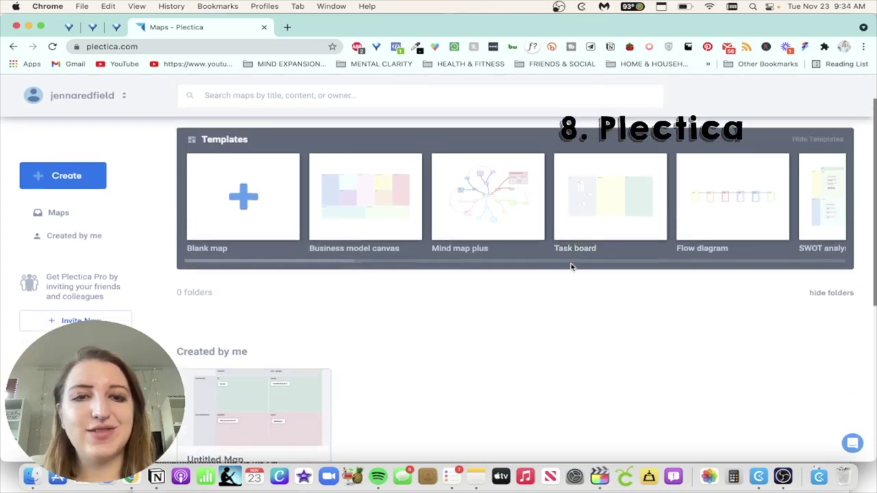
scroll(493, 269, "up", 3)
left_click(489, 259)
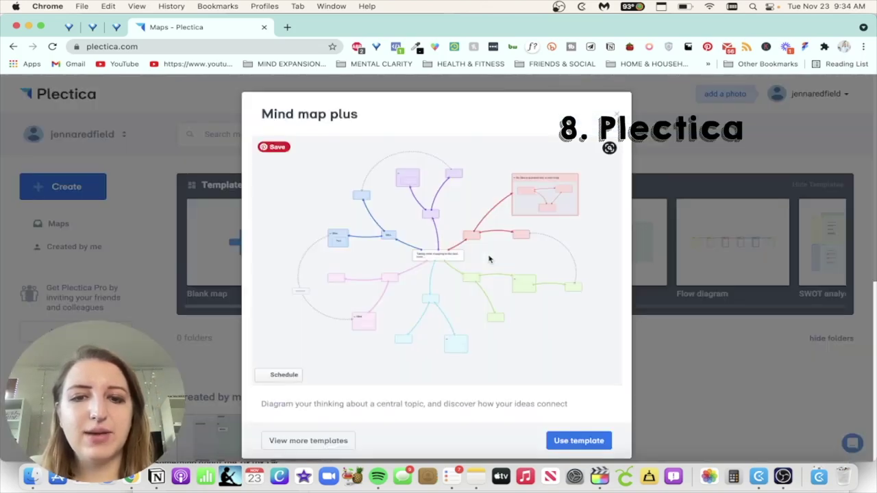
left_click(575, 440)
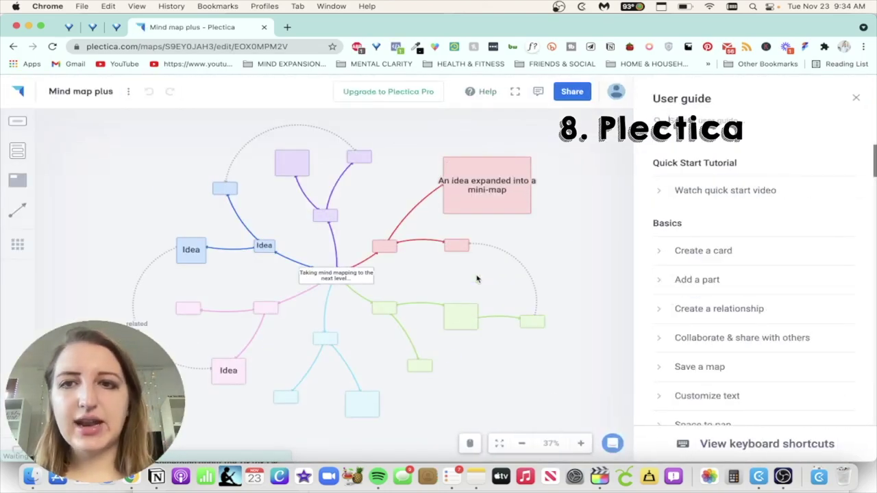
Step: Copy the map's iframe code snippet from Share > Embed this map
left_click(572, 93)
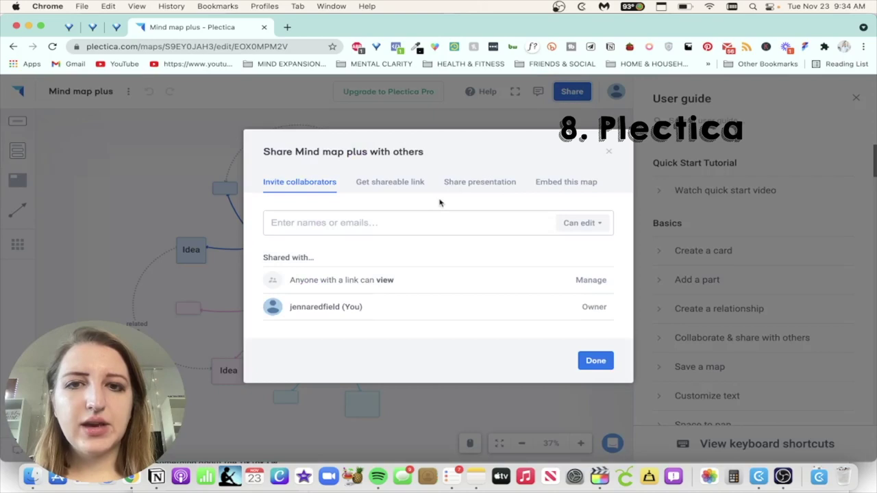
left_click(553, 181)
left_click(578, 279)
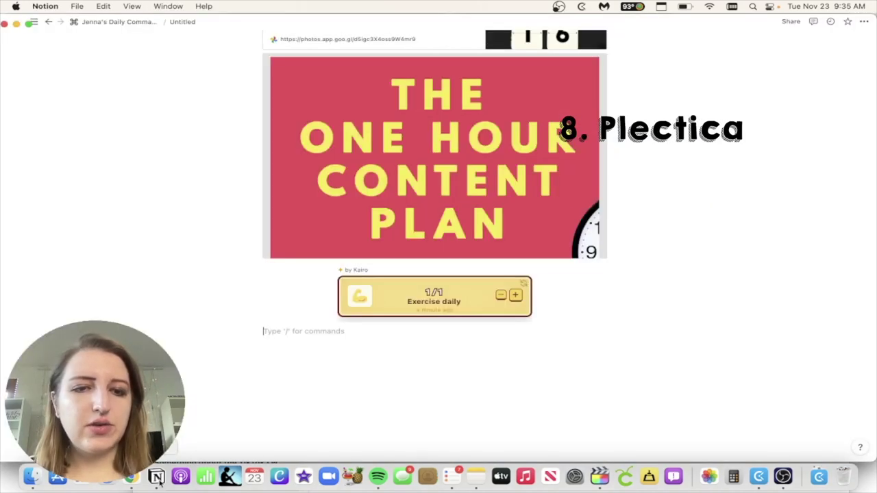
Step: Paste the Plectica iframe code into a new /embed block below the Exercise daily widget
type("/embed")
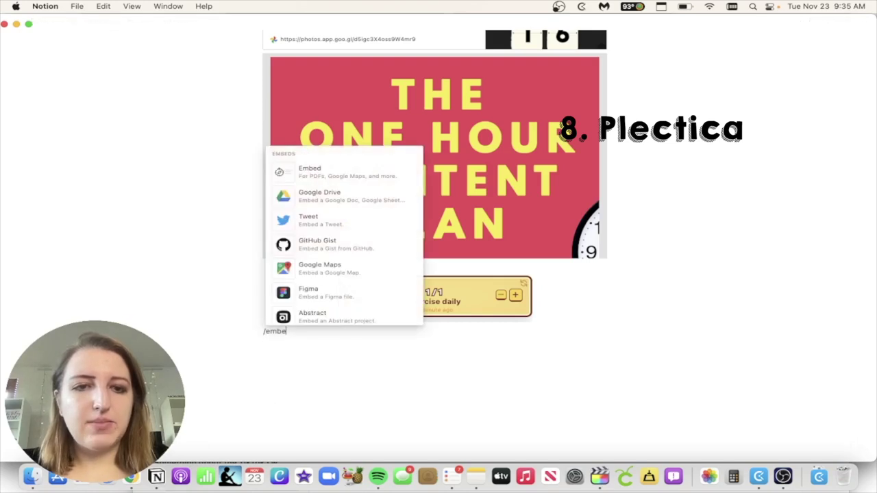
left_click(367, 171)
key("super+v")
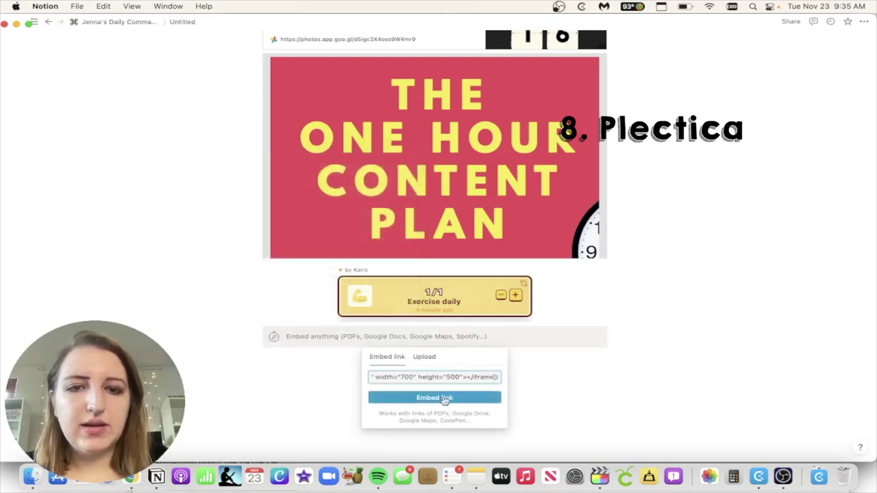
left_click(447, 399)
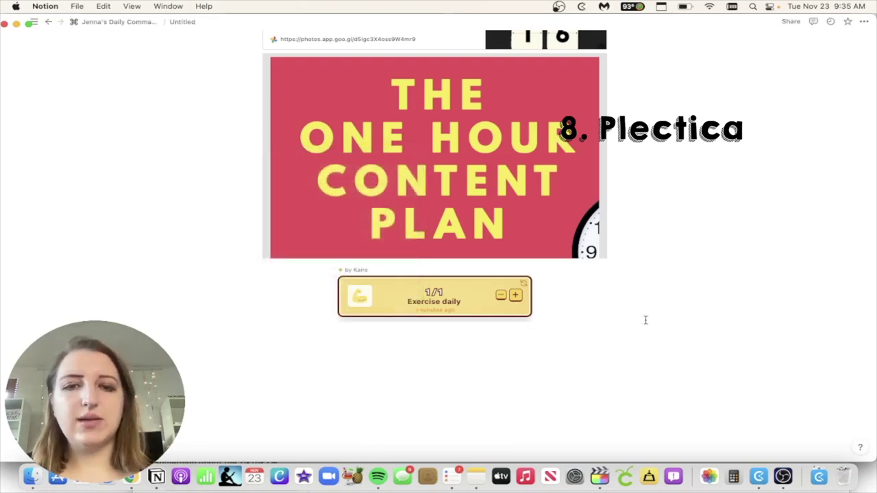
scroll(646, 320, "down", 3)
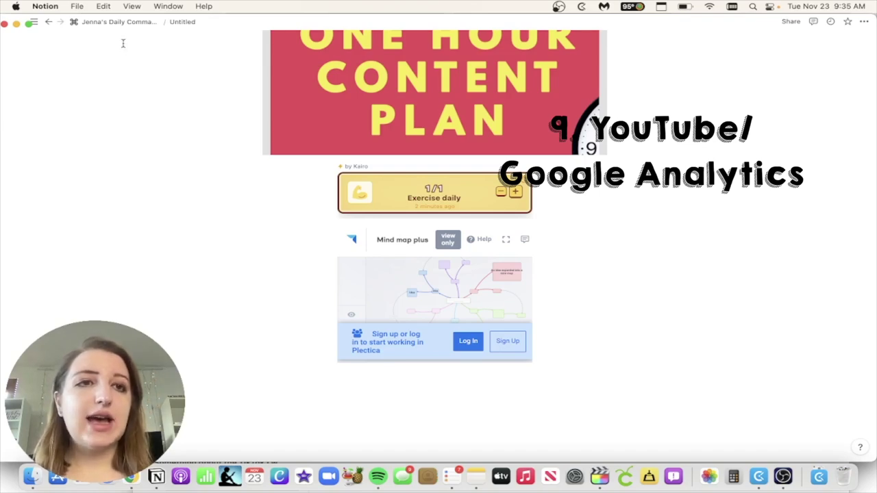
Step: Return to the Daily Command Center and open Content Creation Pipeline from its Navigation
left_click(119, 23)
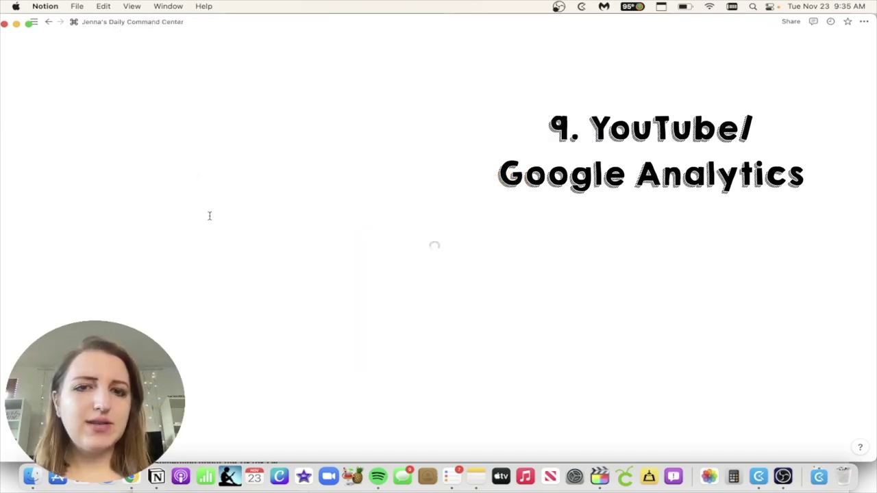
scroll(424, 217, "down", 15)
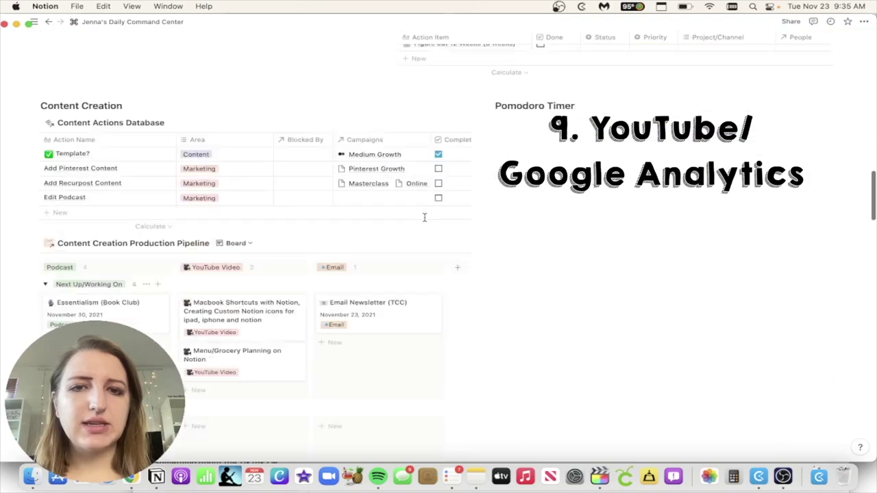
scroll(424, 217, "down", 20)
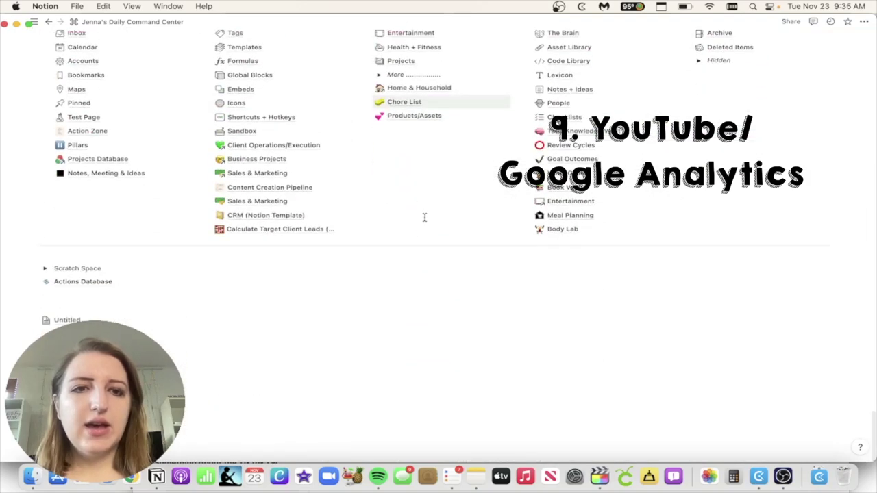
scroll(424, 218, "up", 2)
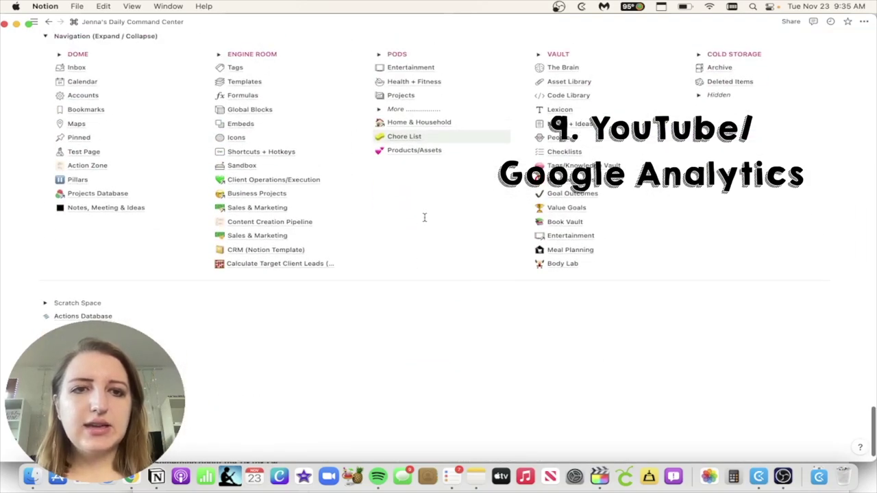
left_click(288, 223)
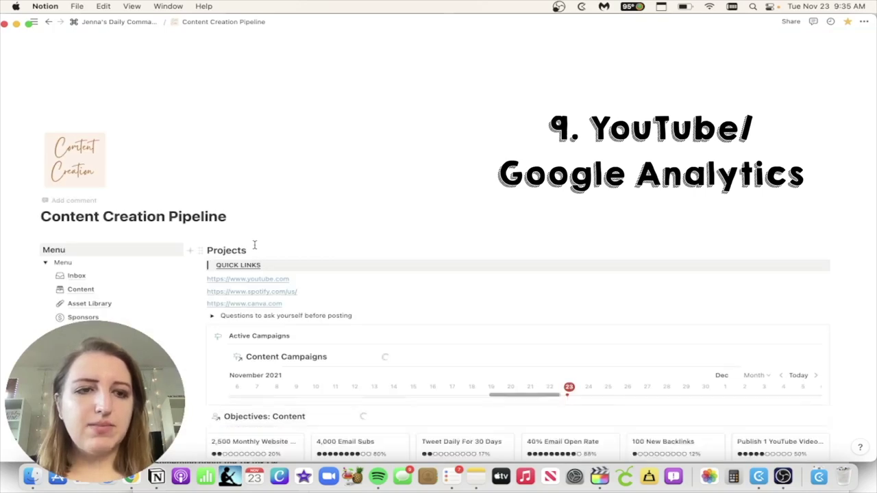
Step: Open the Overview subpage and scroll its Google Analytics and YouTube Analytics embeds
scroll(255, 247, "down", 8)
scroll(178, 294, "down", 3)
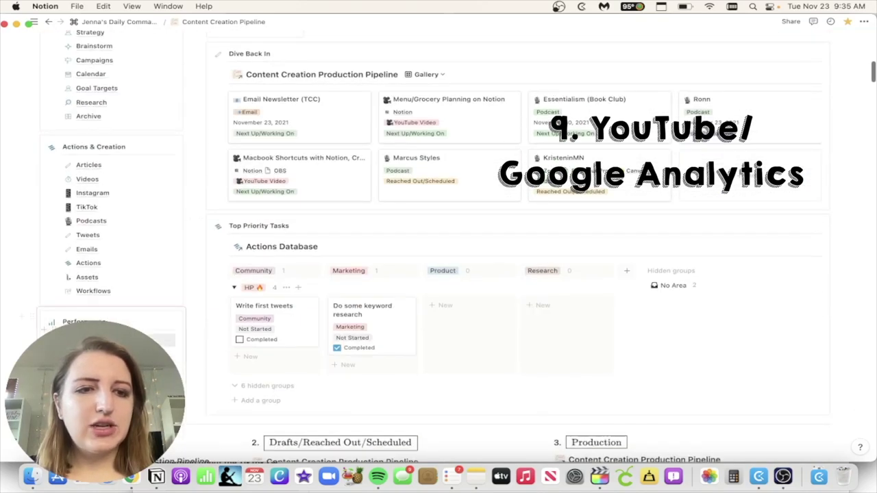
left_click(178, 294)
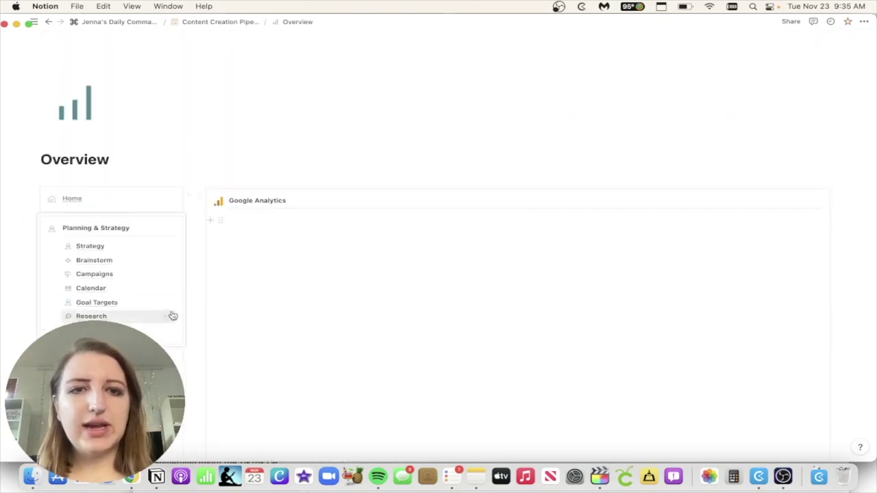
scroll(172, 313, "down", 10)
scroll(172, 312, "down", 3)
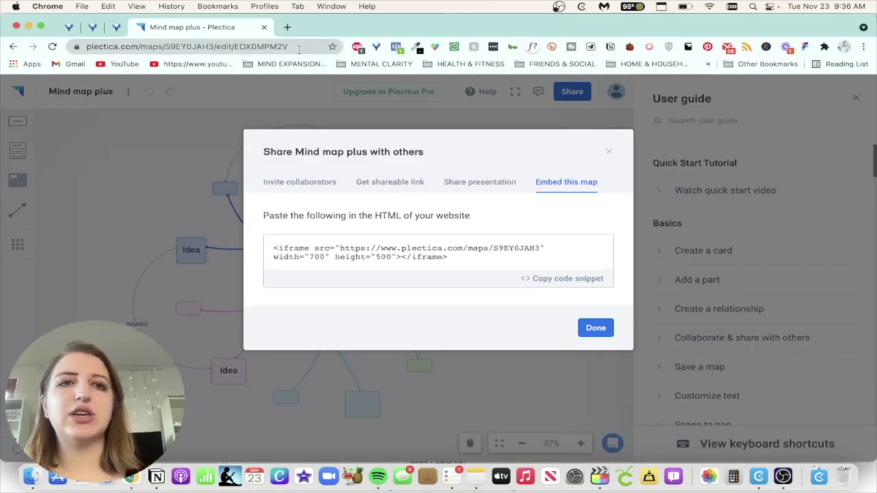
Step: Go to the iFrame Generator website
left_click(299, 46)
left_click(477, 478)
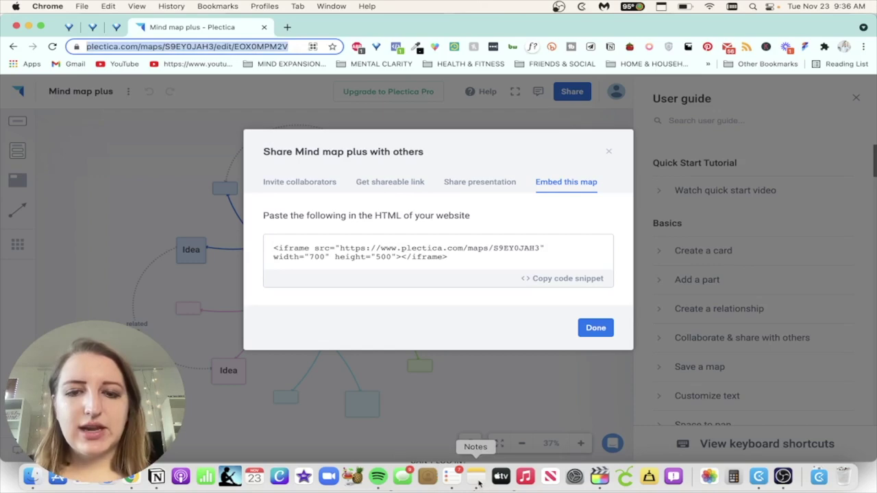
left_click(423, 241)
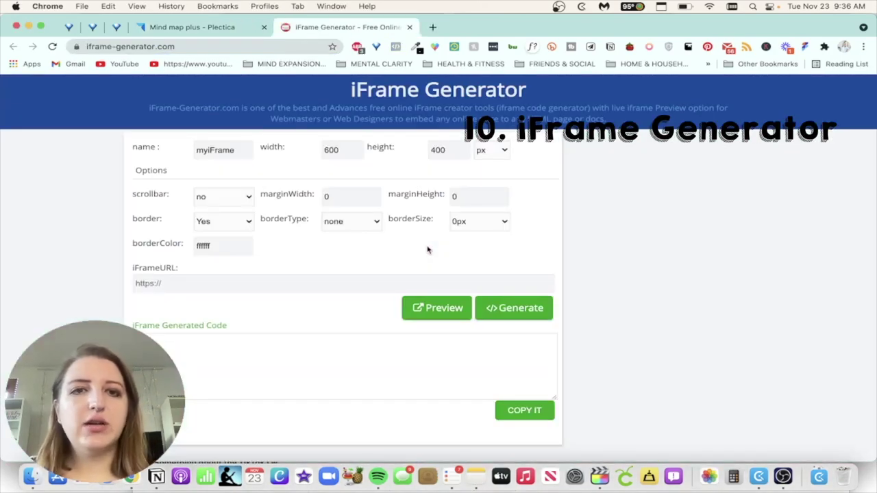
Step: Generate iframe code for the creator's own website address and copy it
left_click(334, 286)
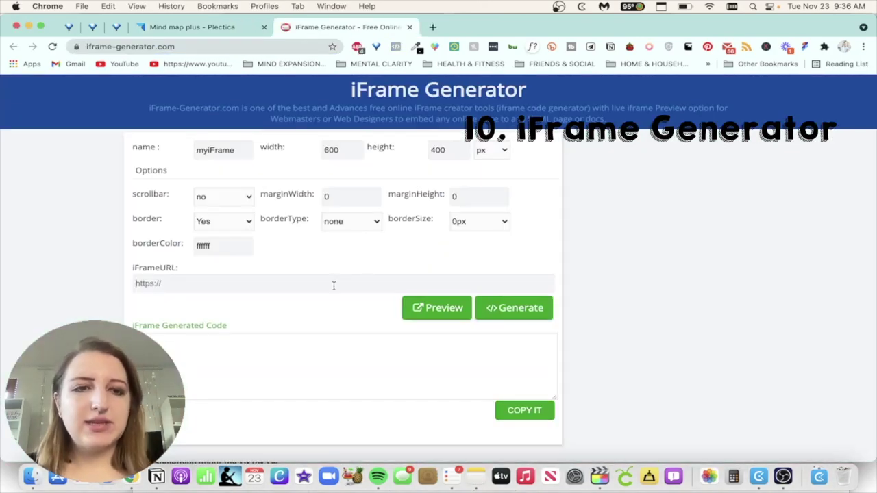
type("www.twinciti")
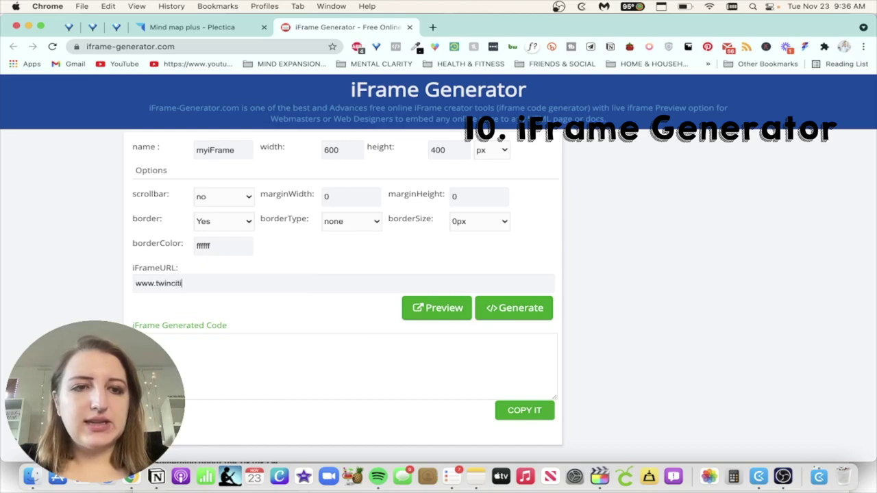
type("escollective.com")
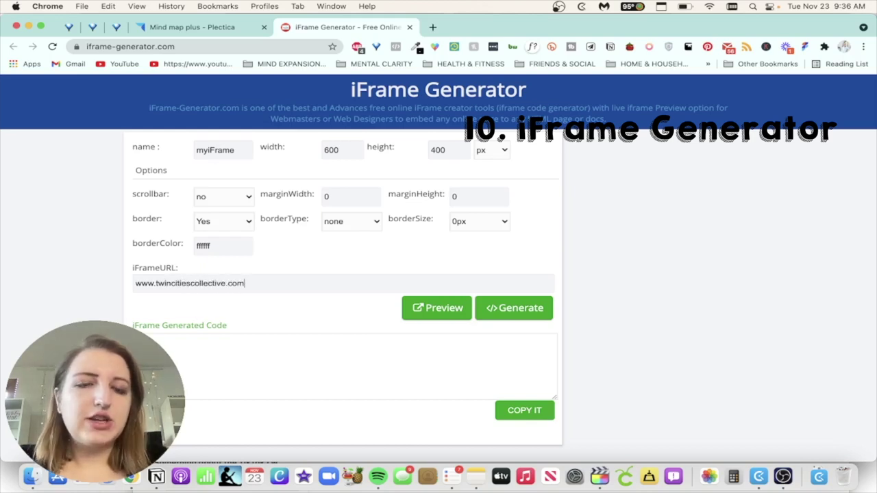
triple_click(326, 283)
type("www.leadjenna.com")
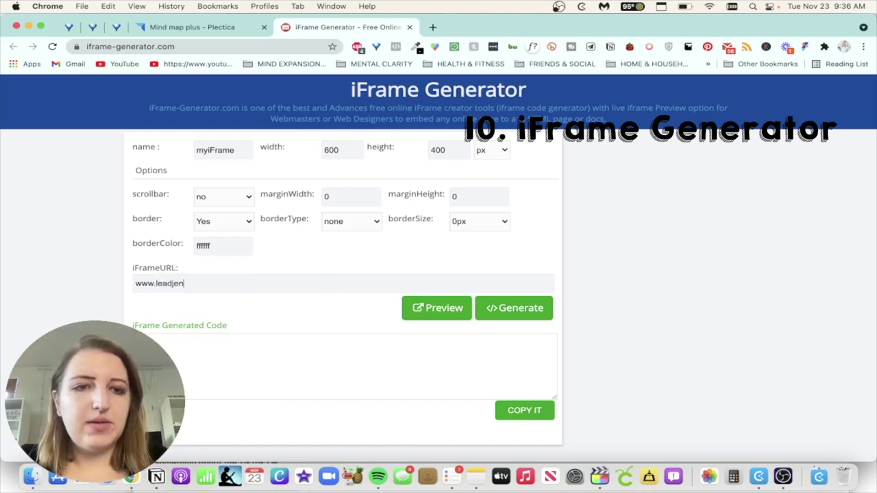
left_click(516, 309)
left_click(541, 411)
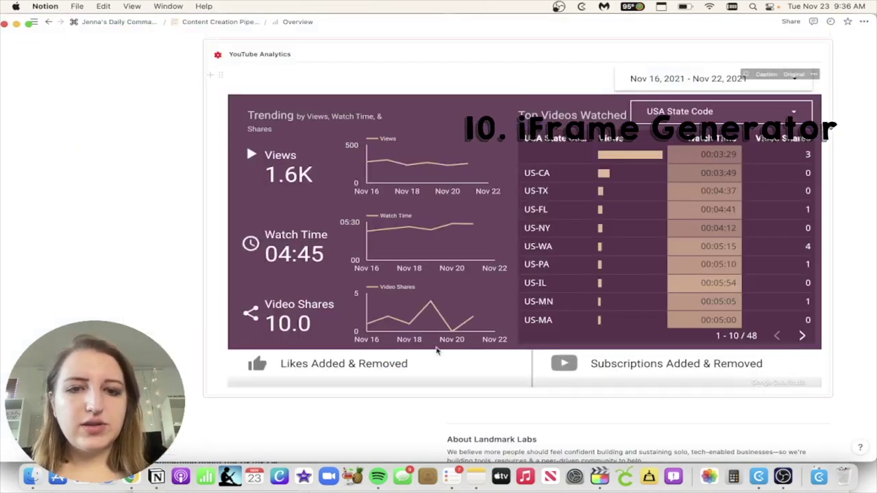
Step: Add an /embed block with the copied iframe code below the Plectica mind map, then review it
scroll(220, 75, "down", 8)
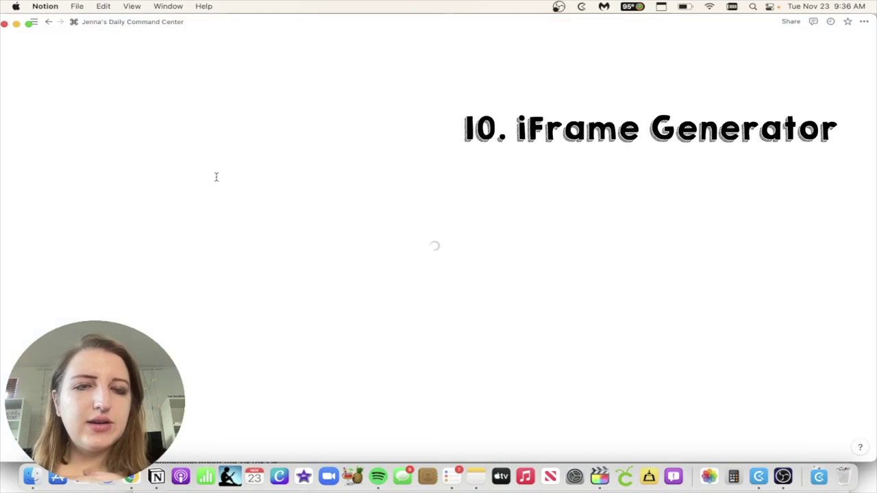
left_click(378, 384)
type("/")
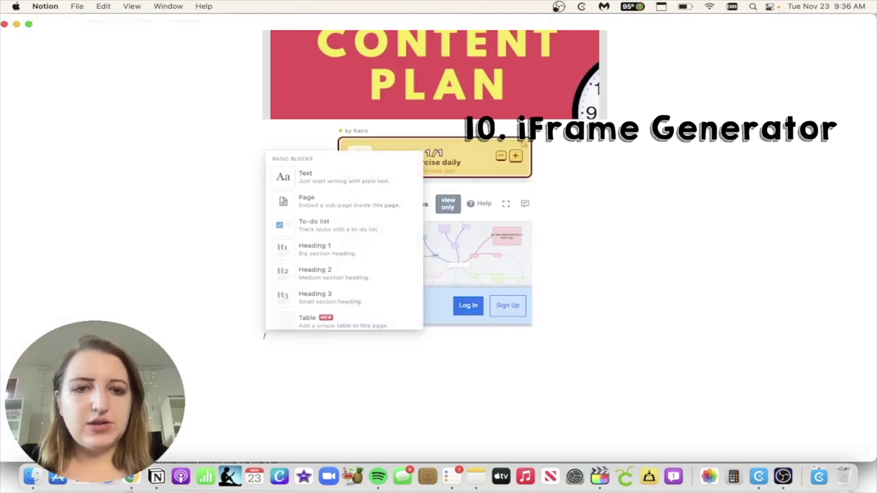
type("embed")
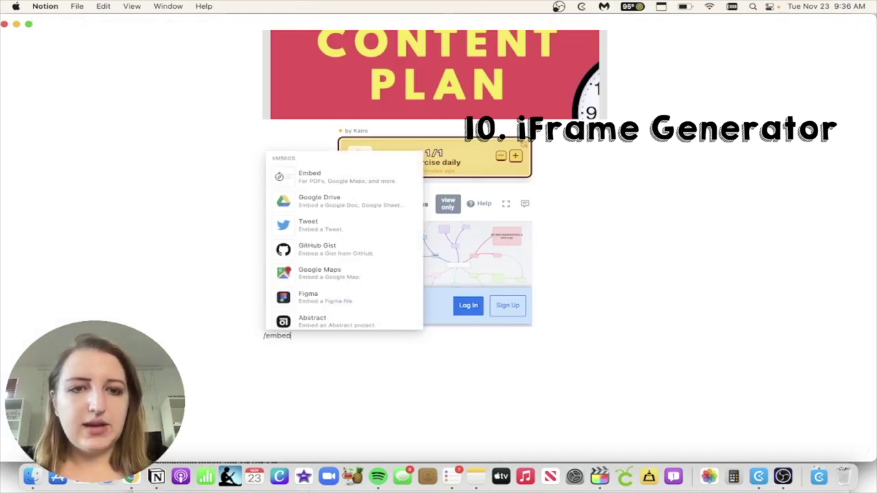
left_click(364, 180)
key("super+v")
left_click(449, 404)
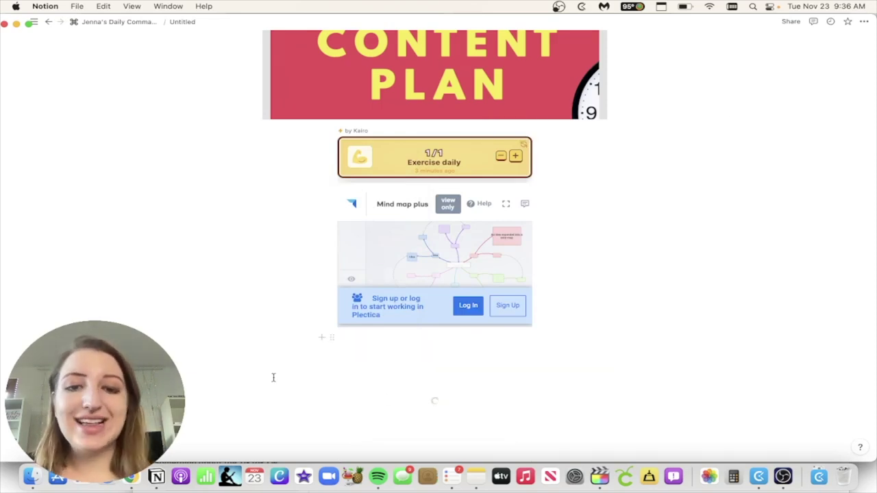
scroll(272, 376, "down", 4)
scroll(373, 311, "down", 8)
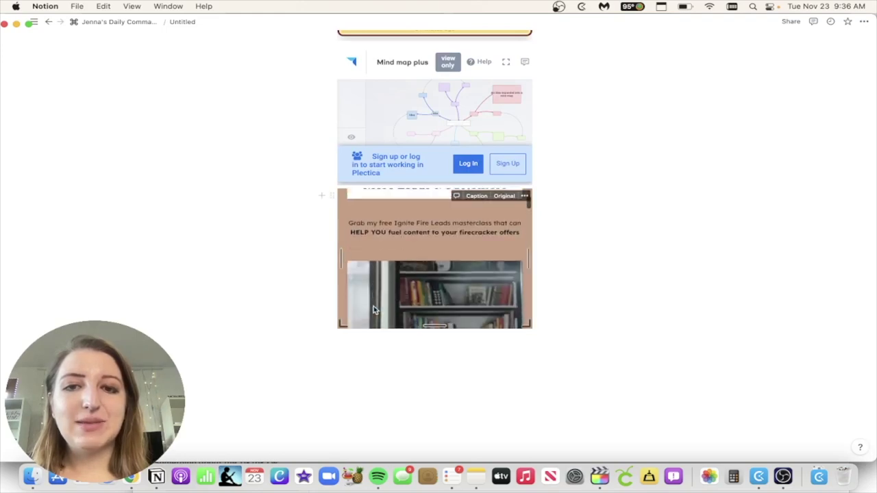
scroll(374, 310, "down", 5)
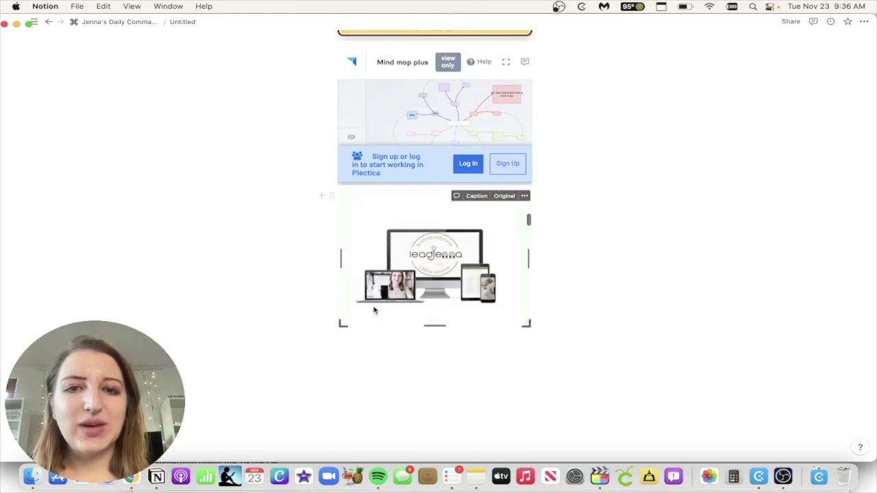
scroll(375, 308, "down", 5)
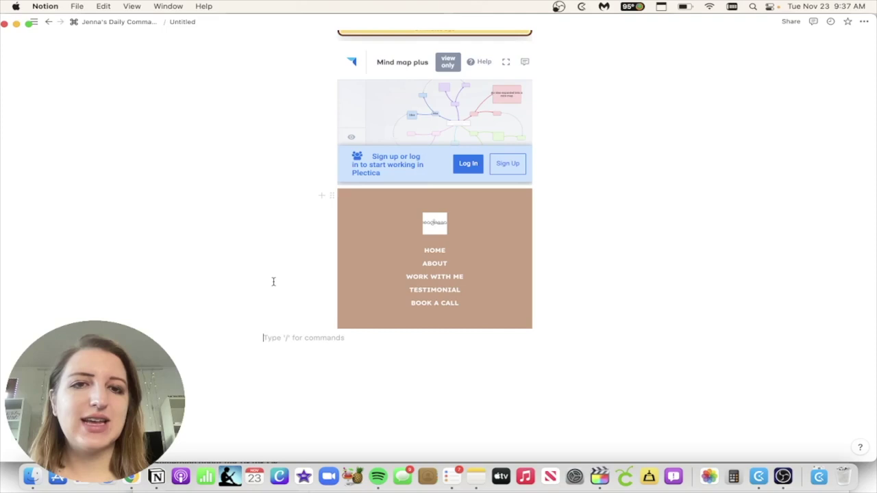
scroll(568, 313, "up", 15)
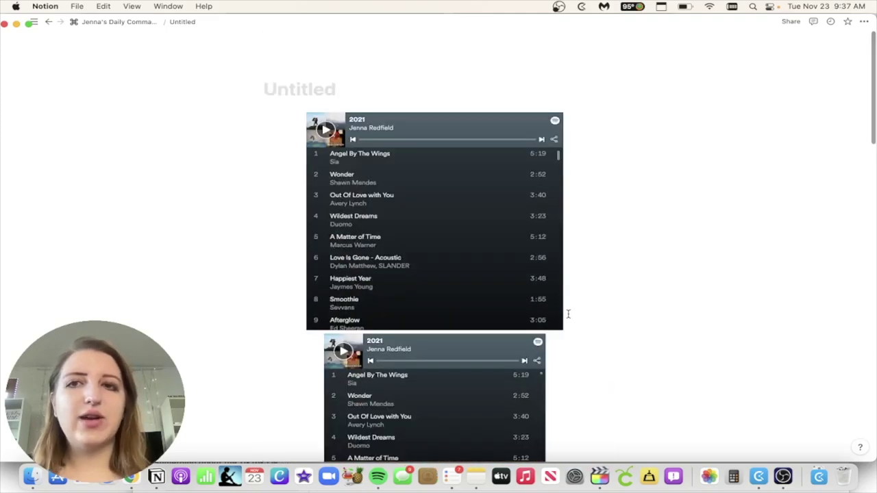